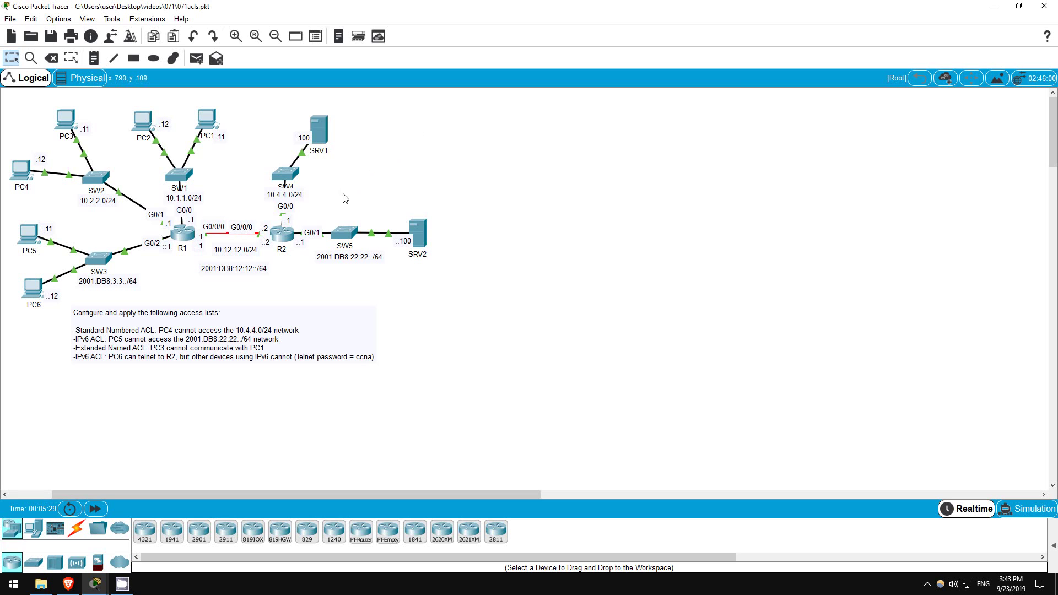
Enter privileged and global configuration mode on R2's console.
click(288, 238)
key(Return)
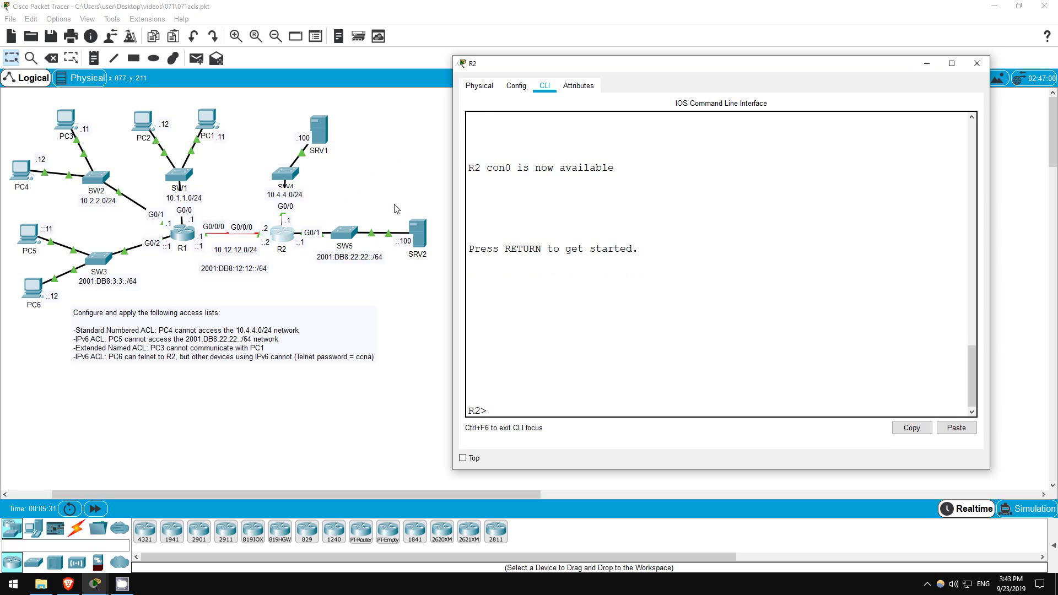
text(en)
key(Return)
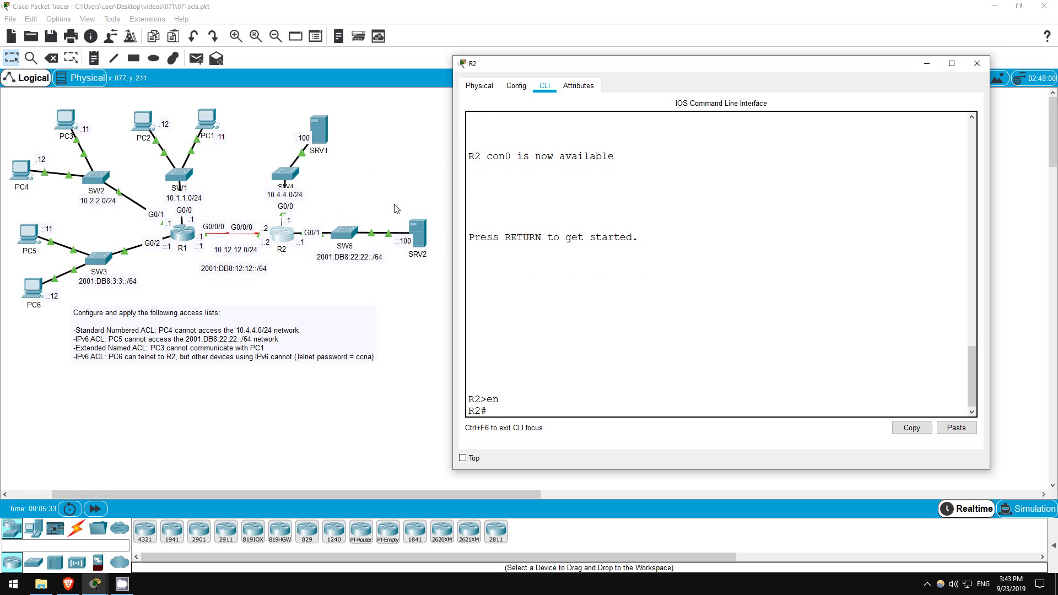
text(conf t)
key(Return)
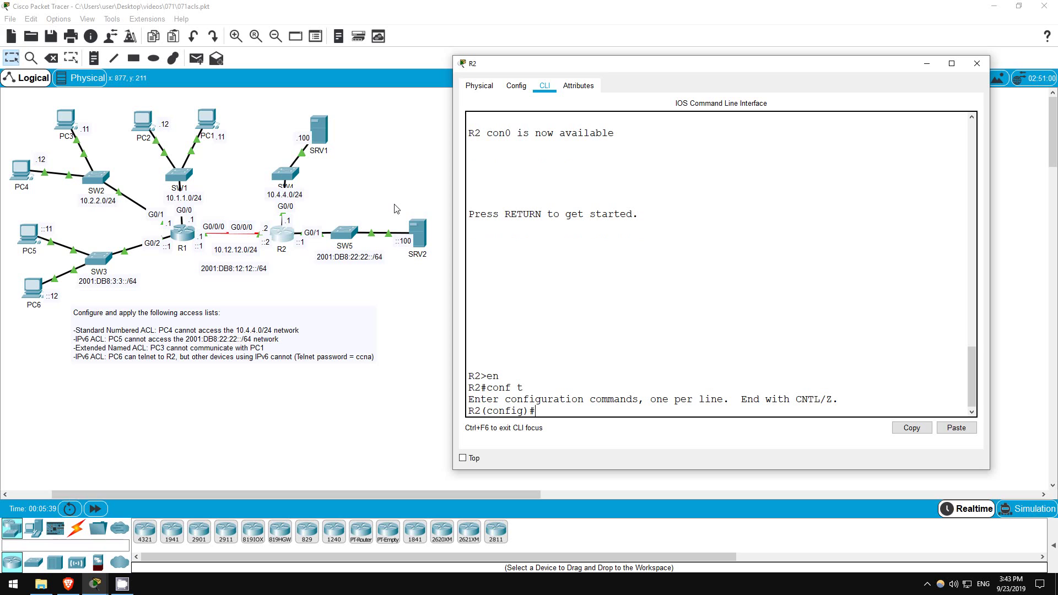
Add access-list 1 rules denying host 10.2.2.12 and permitting any.
text(acc)
key(Tab)
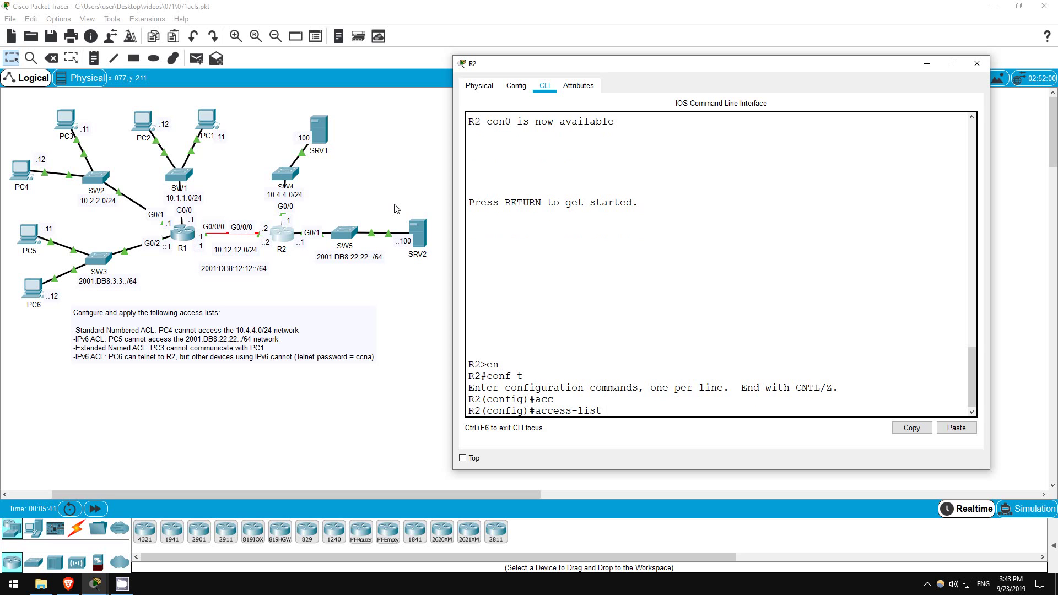
text(1 deny host 10.2.2.12)
key(Return)
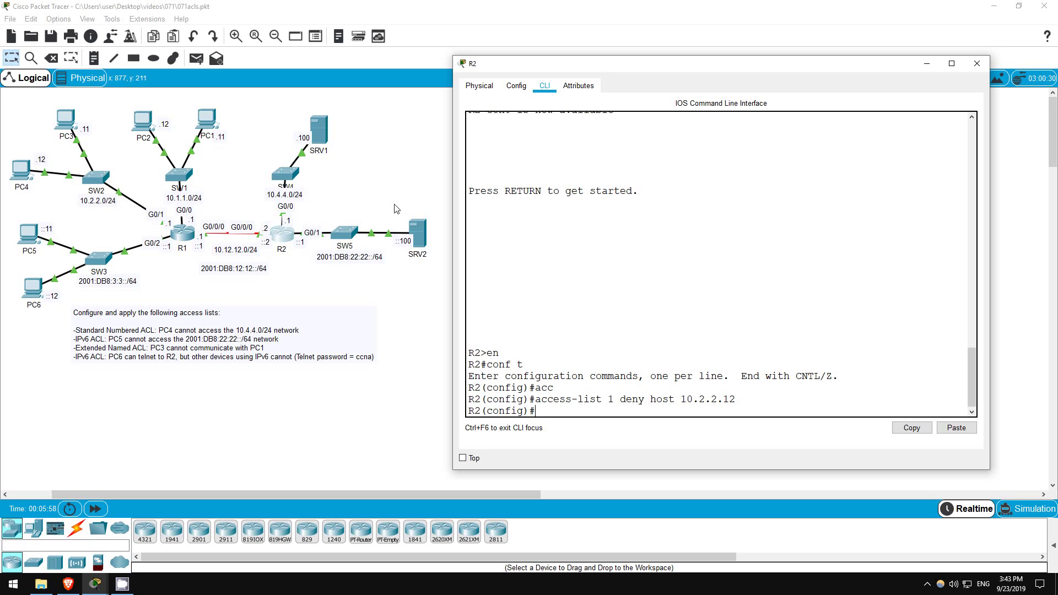
text(acc)
key(Tab)
text(1 permit any)
key(Return)
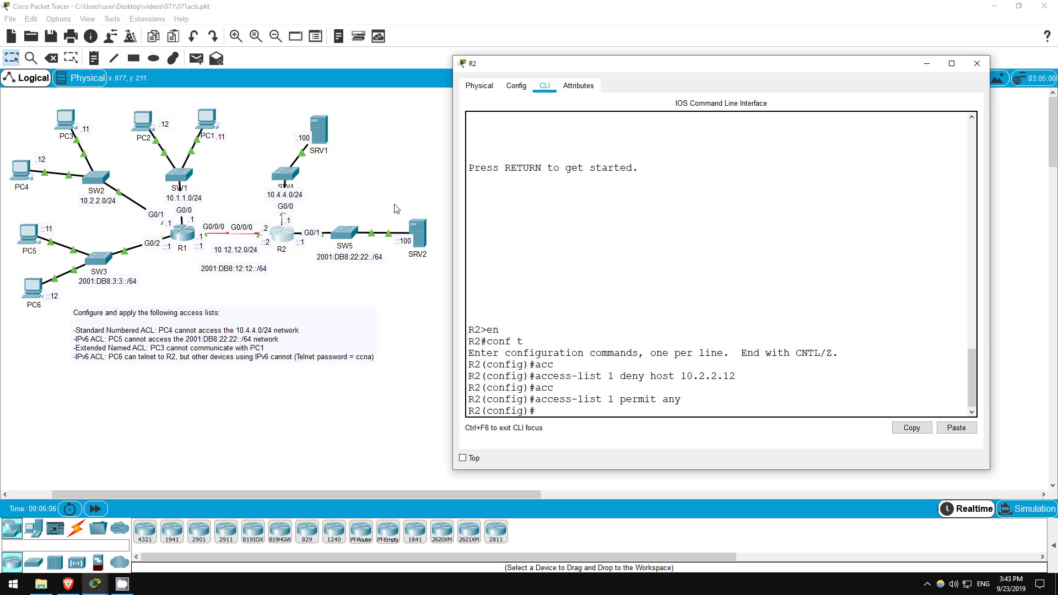
Apply access list 1 outbound on interface G0/0.
text(int g0/0)
key(Return)
text(ip a)
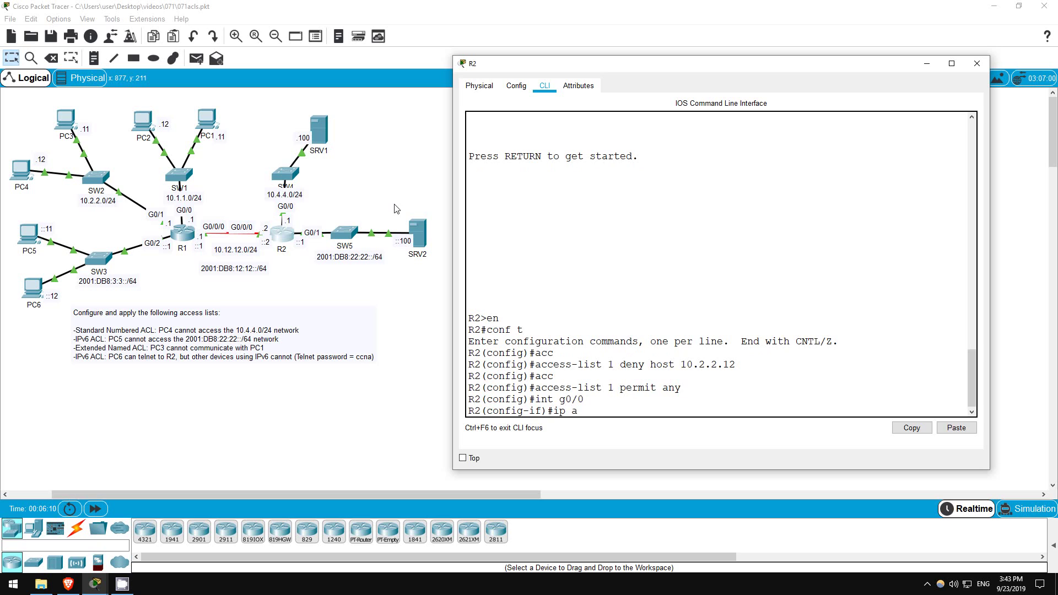
text(cc)
key(Tab)
text(1 out)
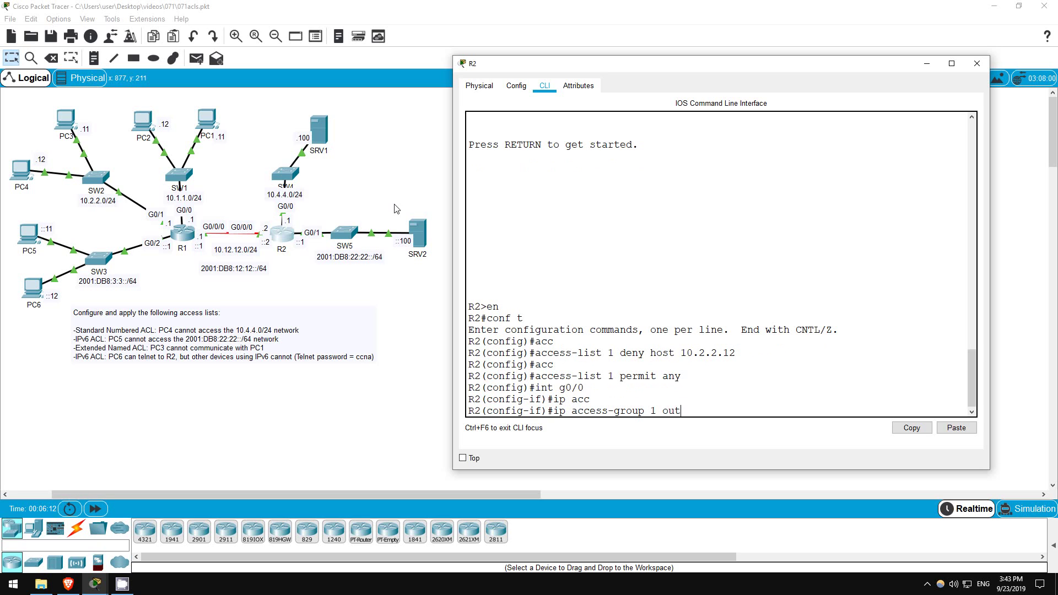
key(Return)
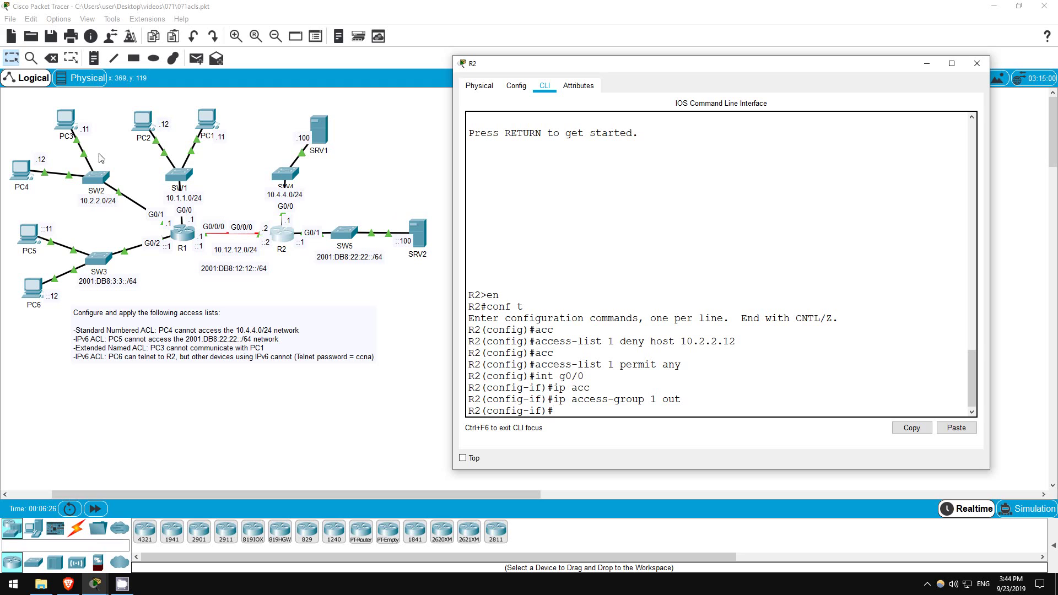
Ping 10.4.4.100 from PC4 and confirm Destination host unreachable with 100% loss.
click(24, 176)
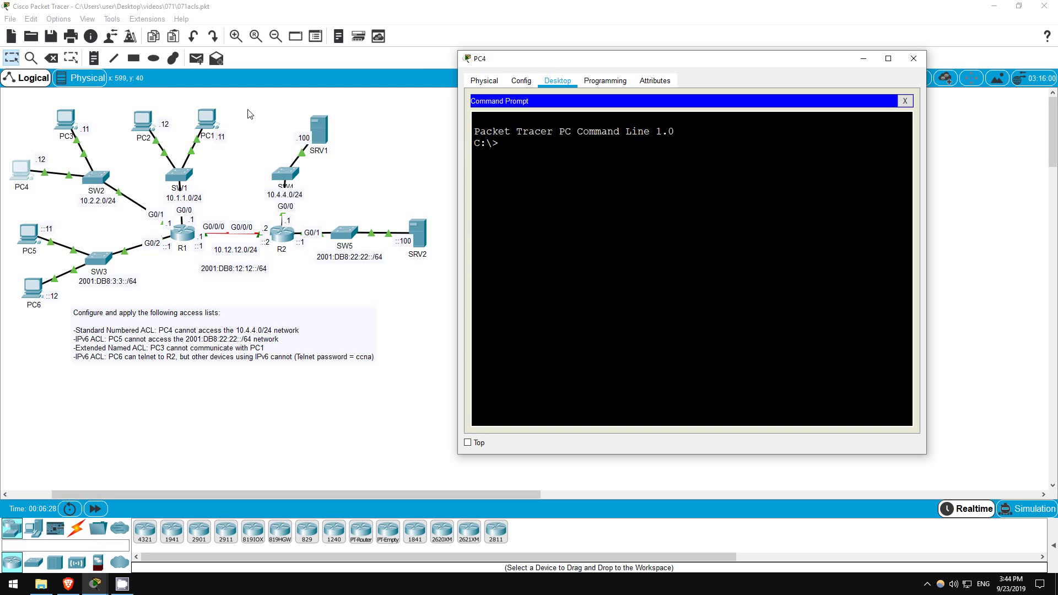
key(Return)
key(Return)
text(ping 10.4.4.100)
key(Return)
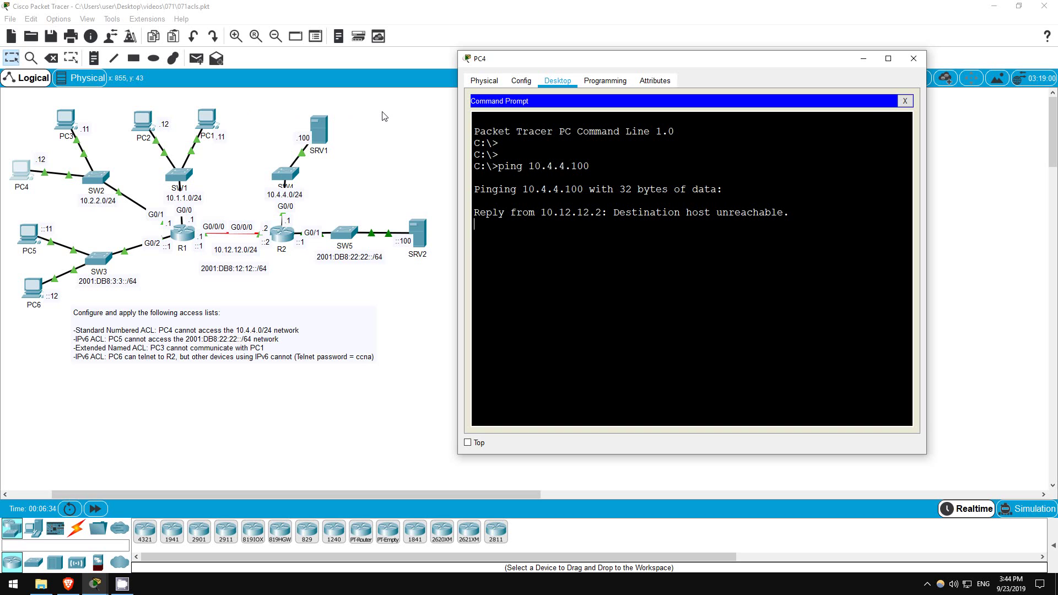
drag(474, 213, 789, 212)
click(700, 231)
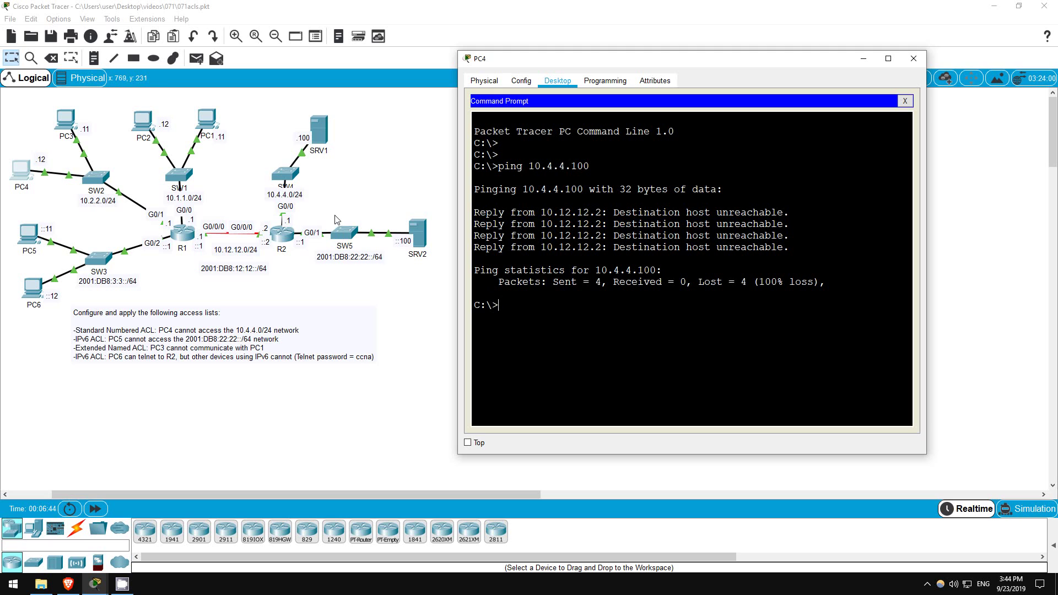
Ping 10.4.4.100 from PC3, confirm the three successful replies, and close PC3's window.
click(64, 121)
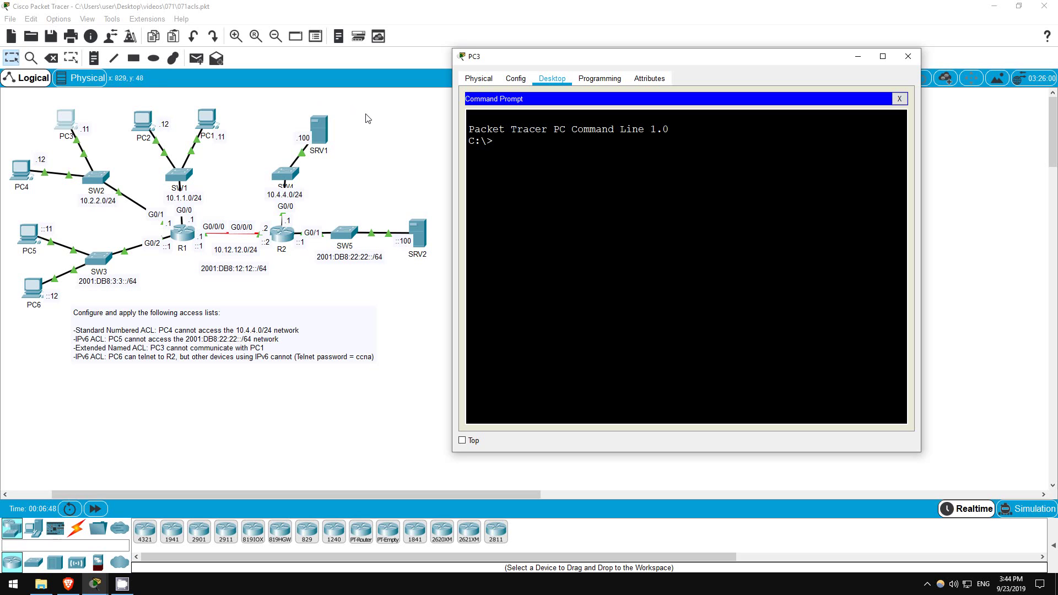
key(Return)
key(Return)
text(ping 10.4.4.100)
key(Return)
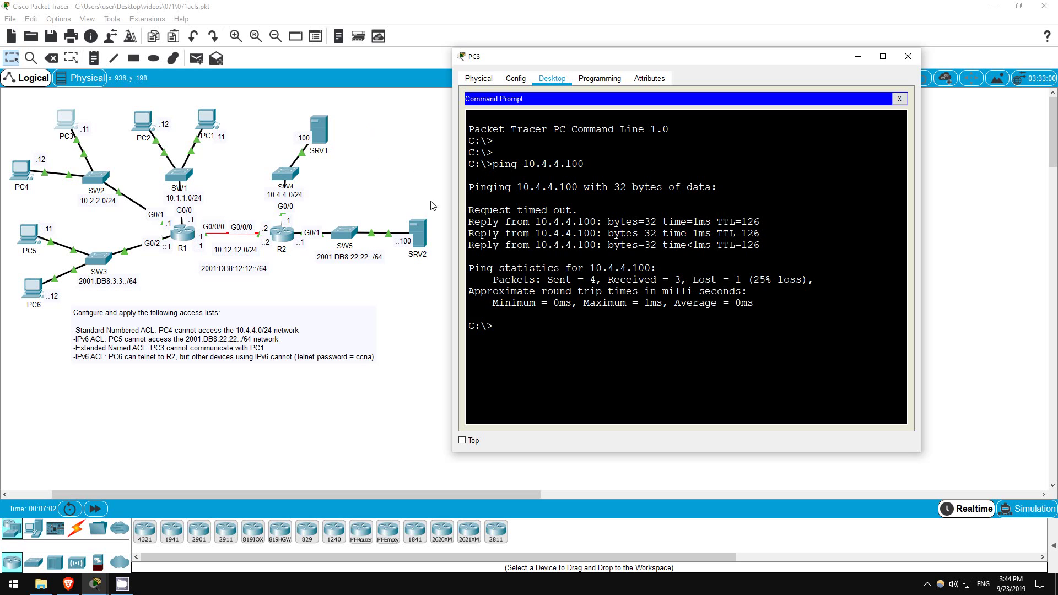
drag(469, 221, 762, 246)
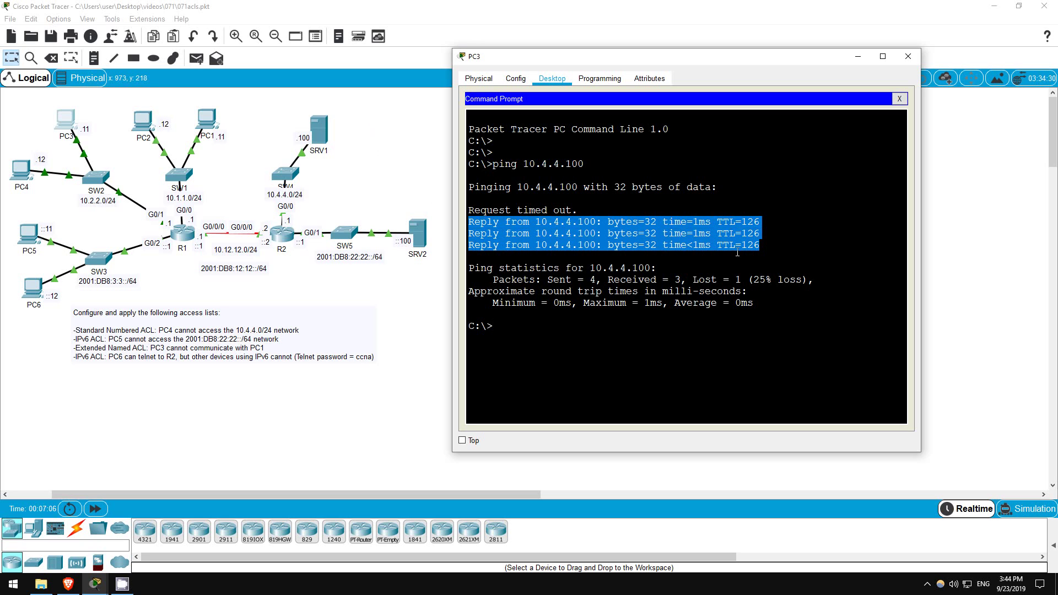
click(400, 297)
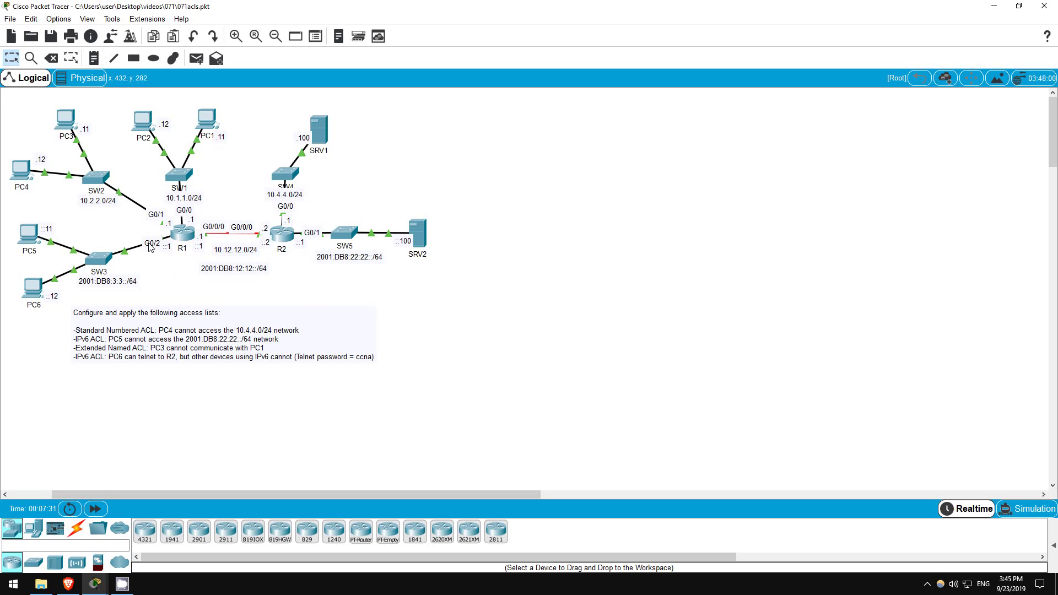
Enter privileged and global configuration mode on R1's console.
click(182, 236)
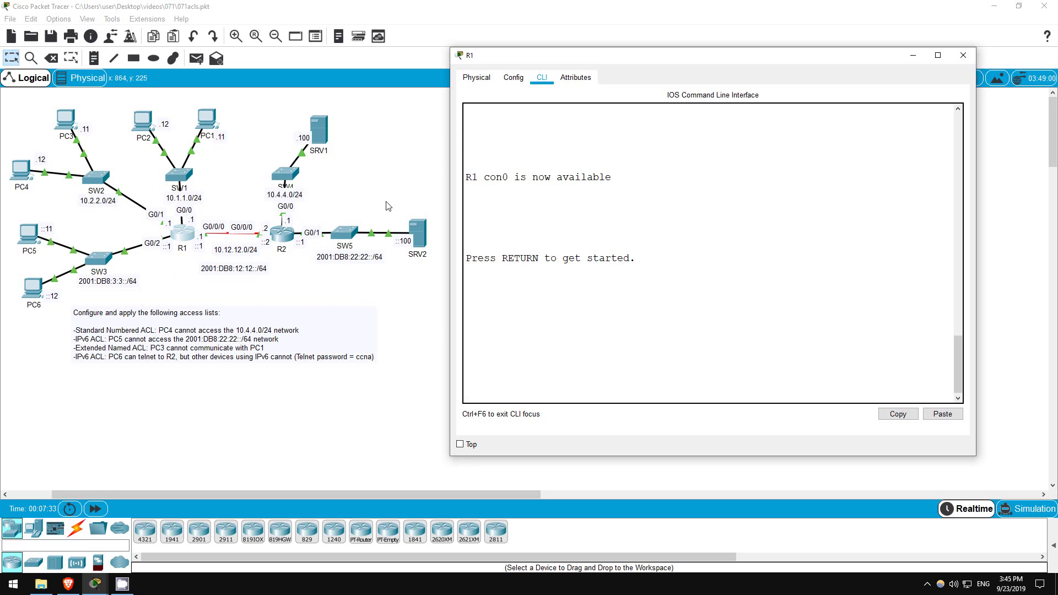
key(Return)
key(Return)
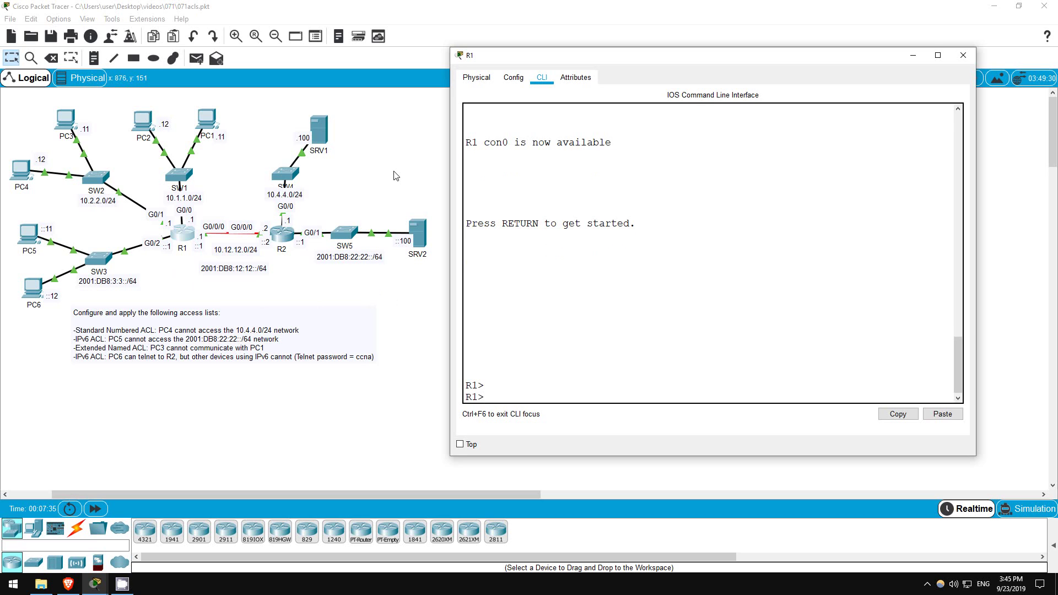
text(en)
key(Return)
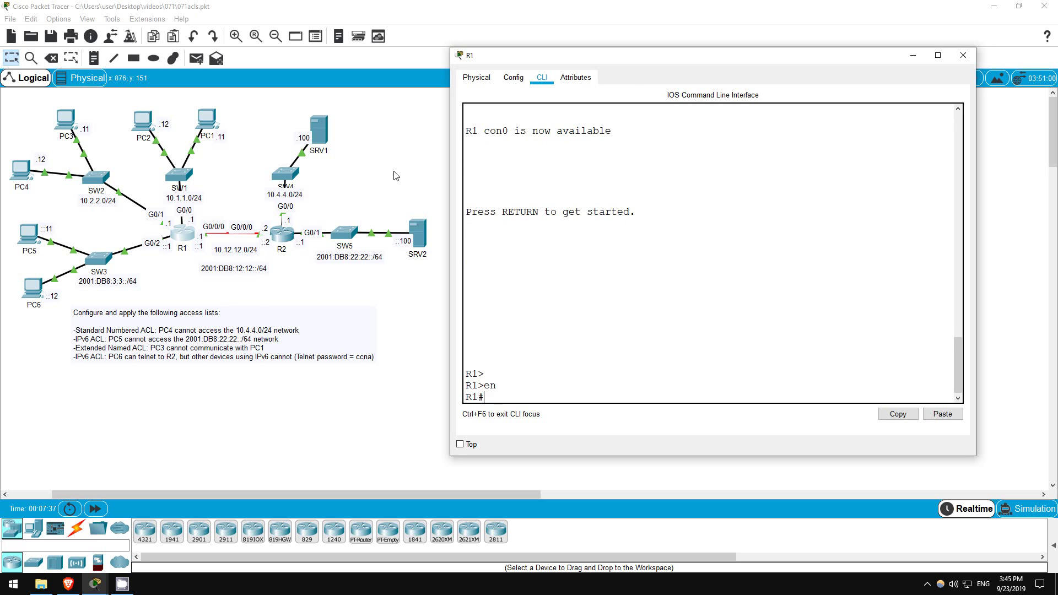
key(Return)
text(conf t)
key(Return)
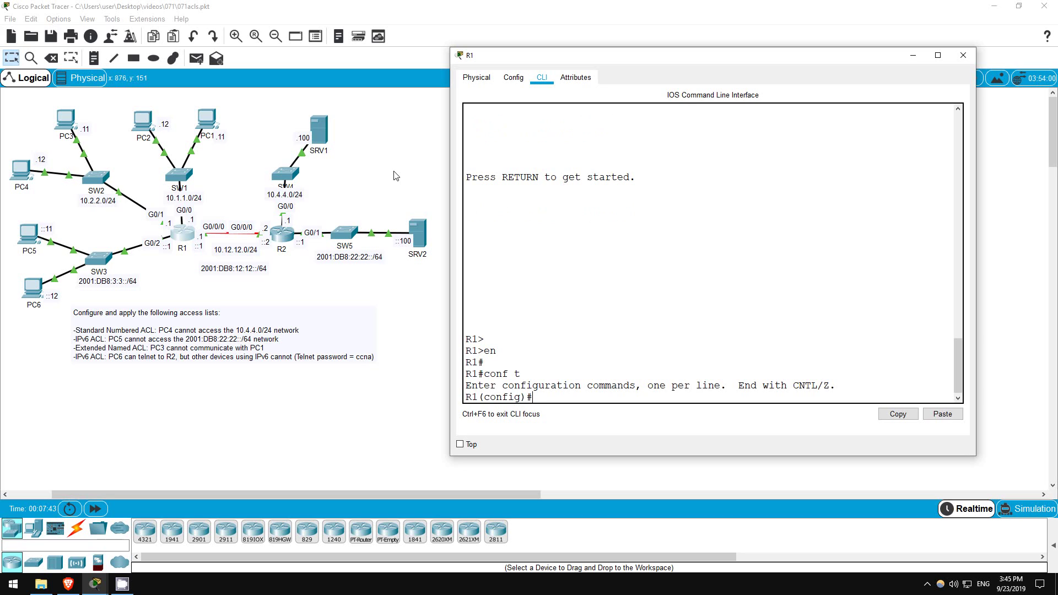
Create IPv6 list G0/2_IN denying host 2001:db8:3:3::11 to 2001:db8:22:22::/64.
text(ipv6 acc)
key(Tab)
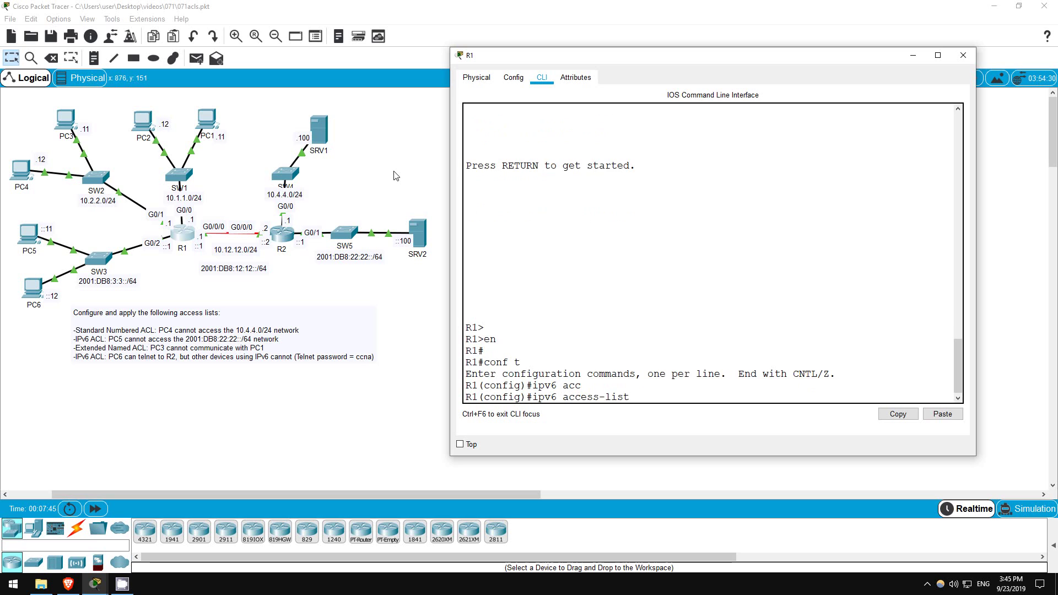
text(?)
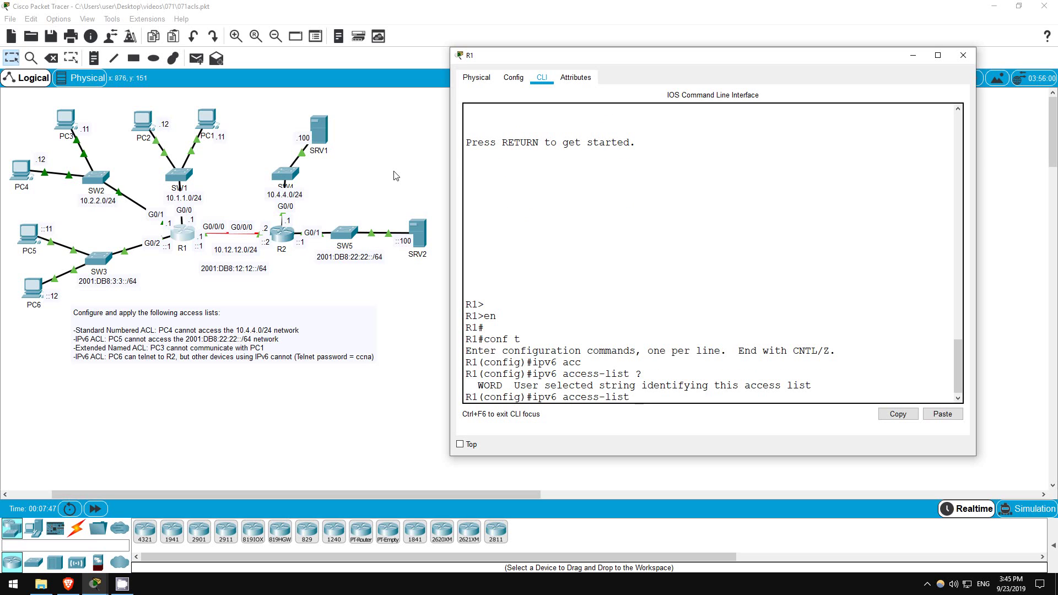
text(G0/2_IN)
key(Return)
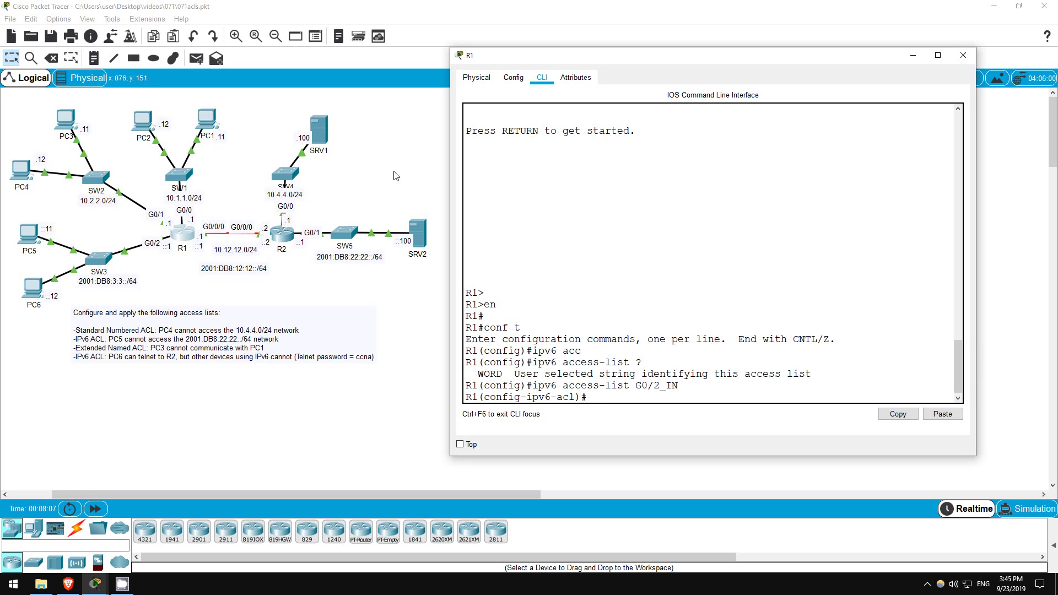
text(deny ipv6 host 2001:db8:3:3)
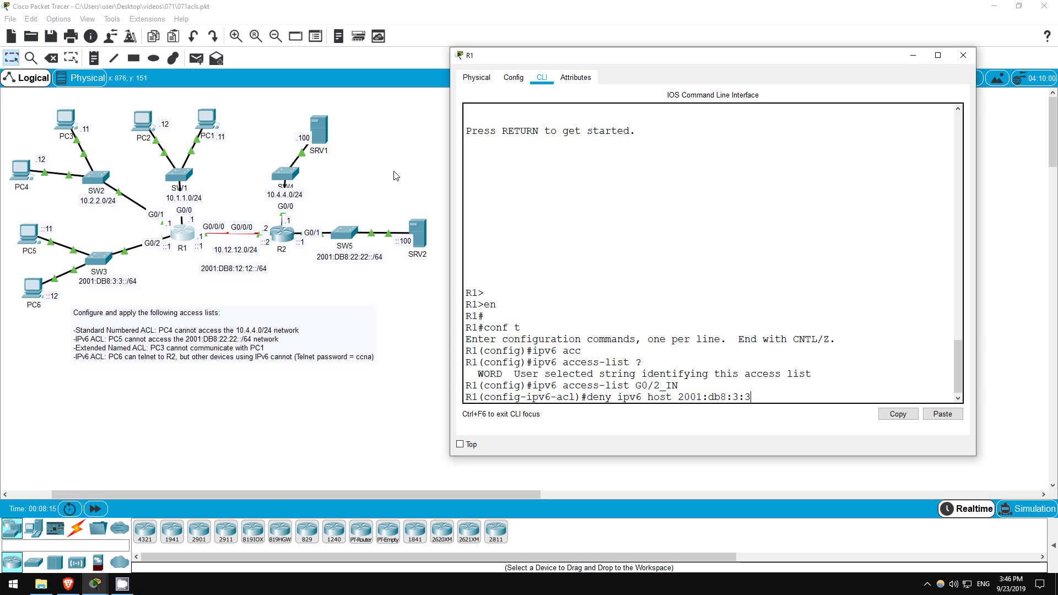
text(::)
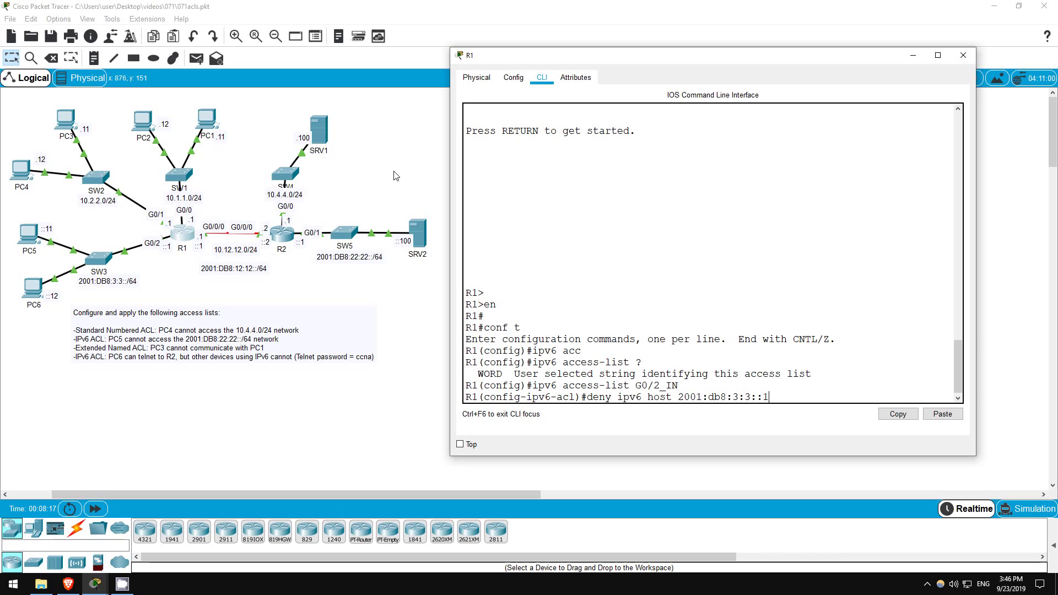
text(11)
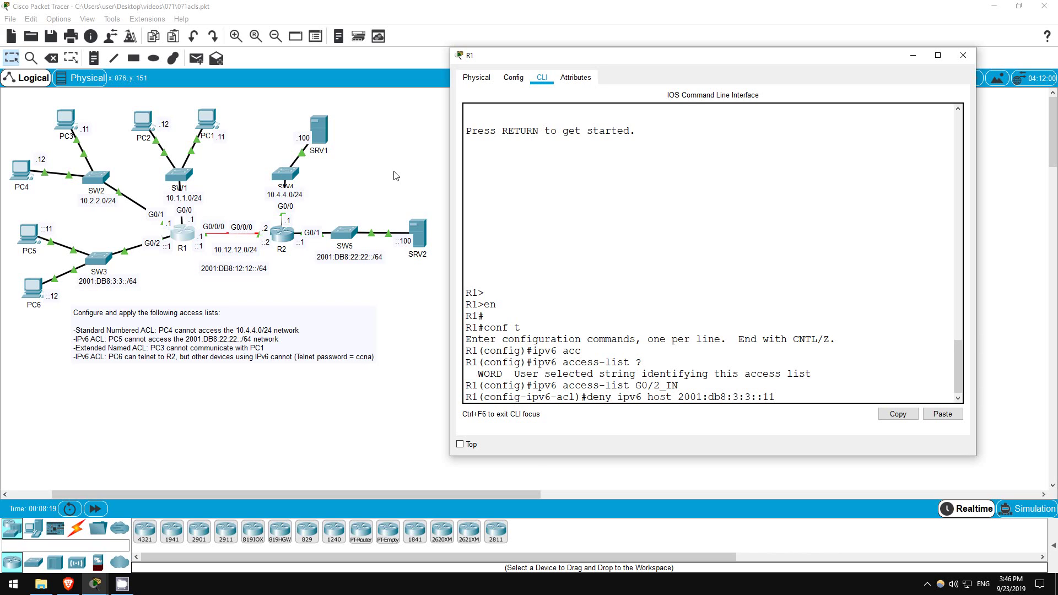
text( 2001:db8:22:22::/64)
key(Return)
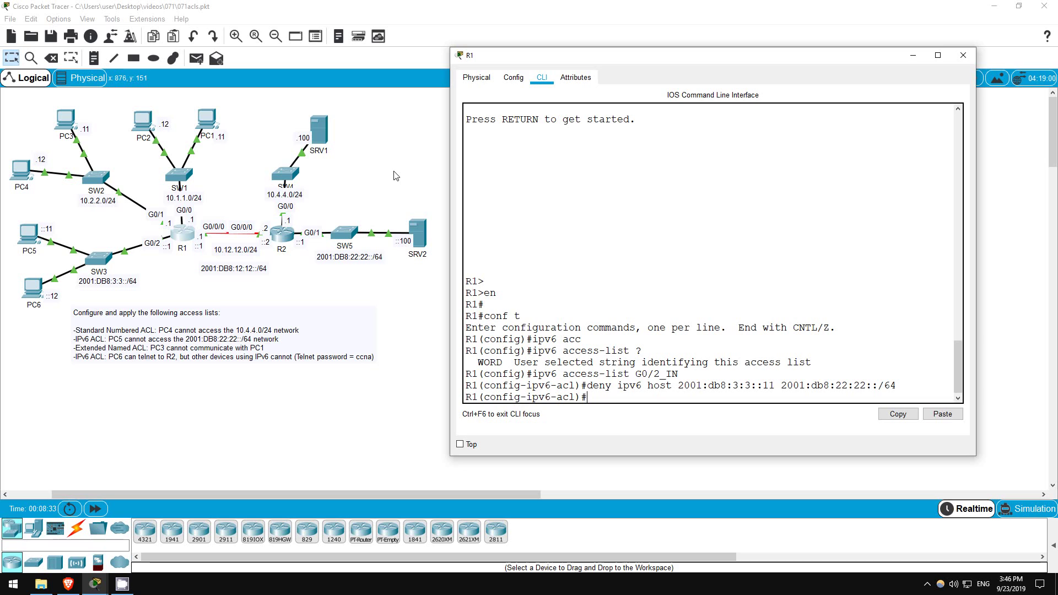
Add 'permit ipv6 any any' to G0/2_IN and enter interface g0/2.
text(permit ipv6 any any)
key(Return)
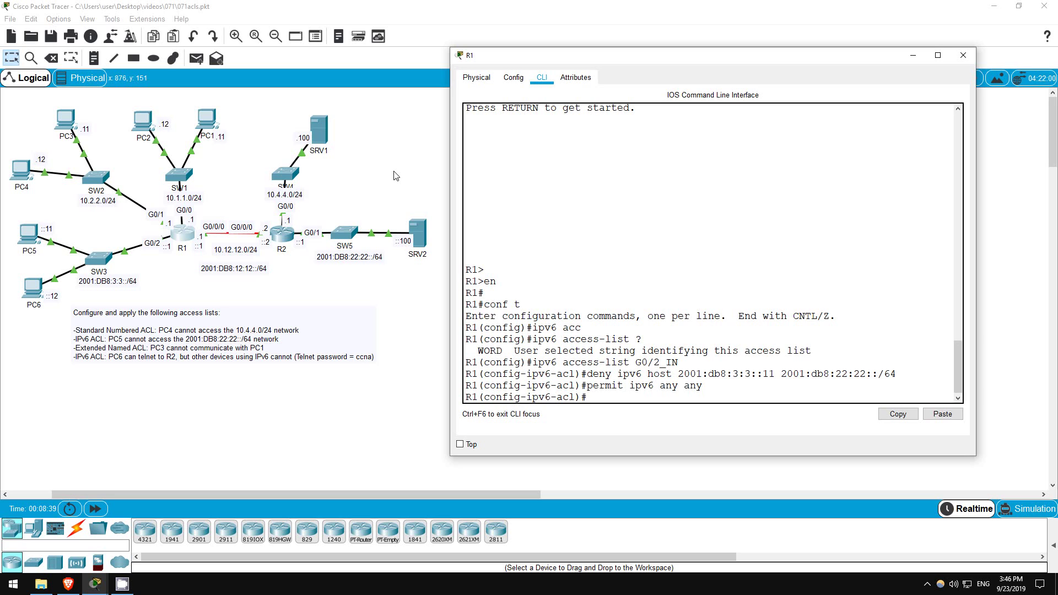
text(int g0/2)
key(Return)
Apply G0/2_IN as an inbound IPv6 traffic filter on g0/2.
text(ipv6)
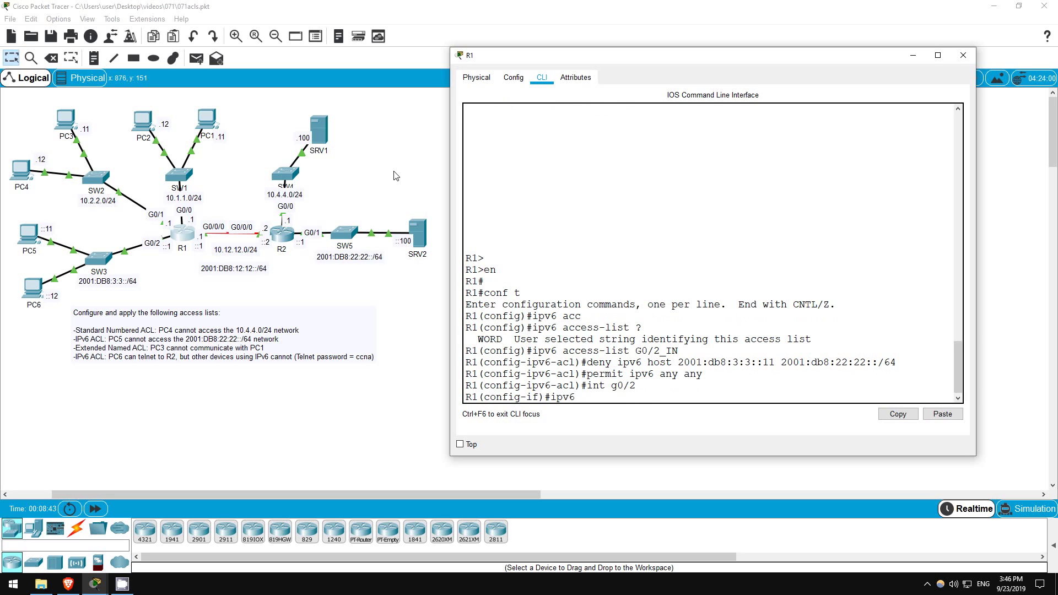
text( traf)
key(Tab)
key(Tab)
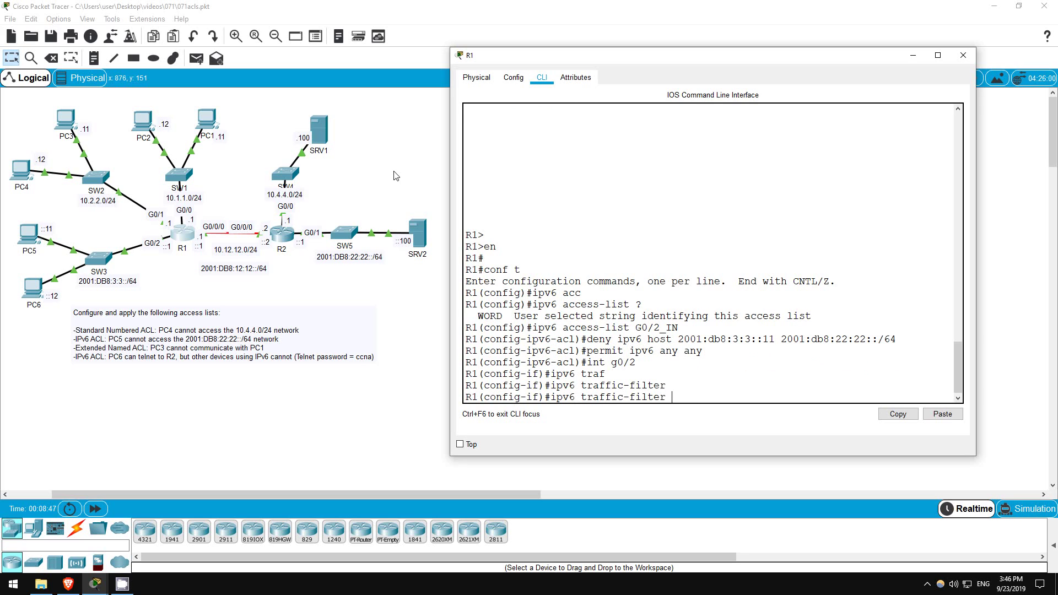
text(G0/2_IN in)
key(Return)
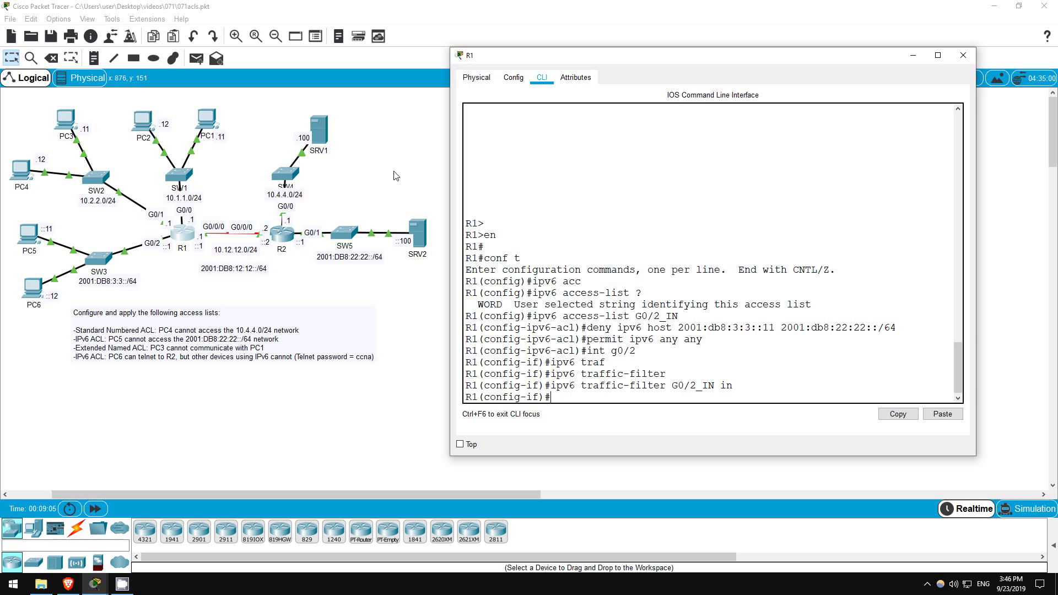
Ping 2001:db8:22:22::100 from PC5, confirm it is unreachable, then bring up PC6's prompt.
click(28, 234)
text(ping 2001:db8:2)
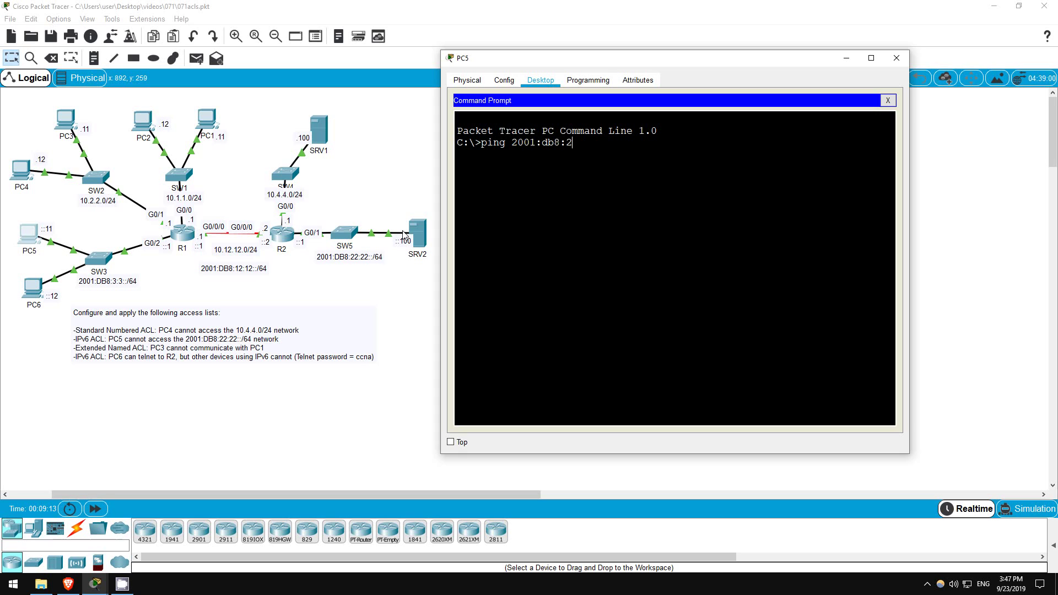
text(2:22::100)
key(Return)
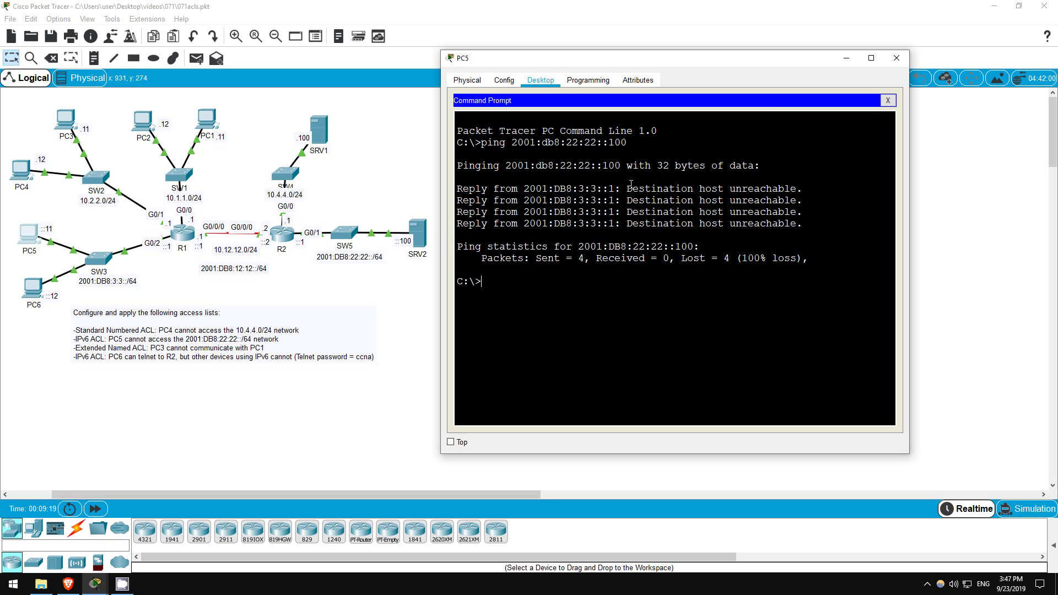
drag(628, 189, 811, 188)
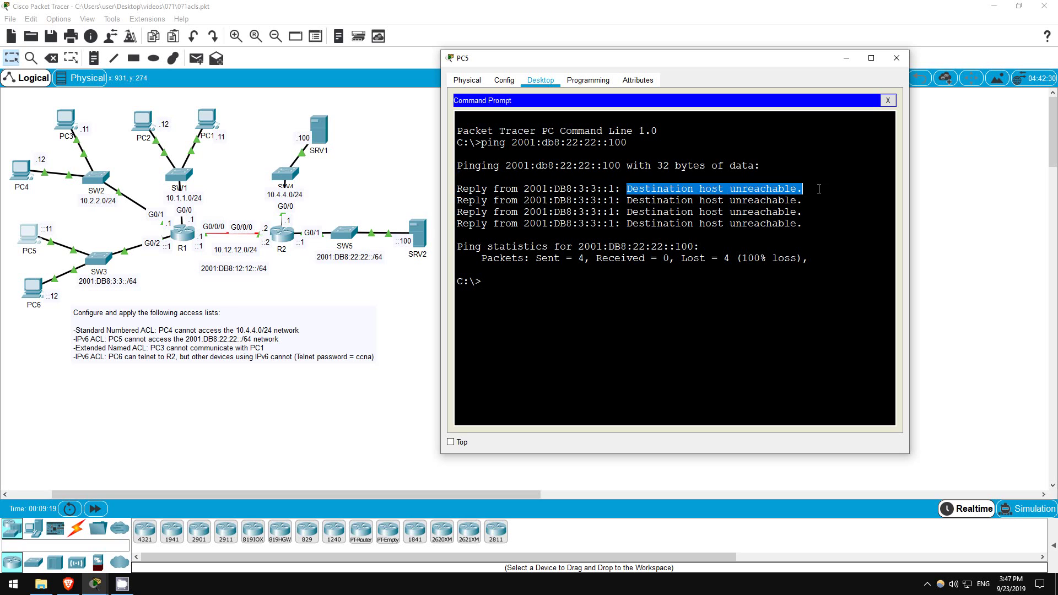
click(545, 286)
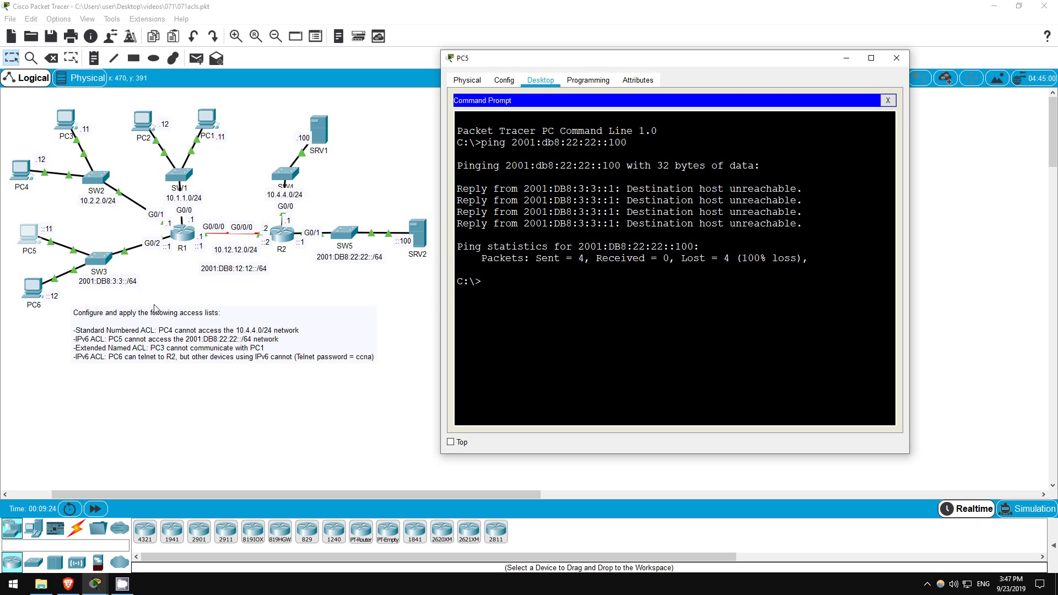
click(24, 288)
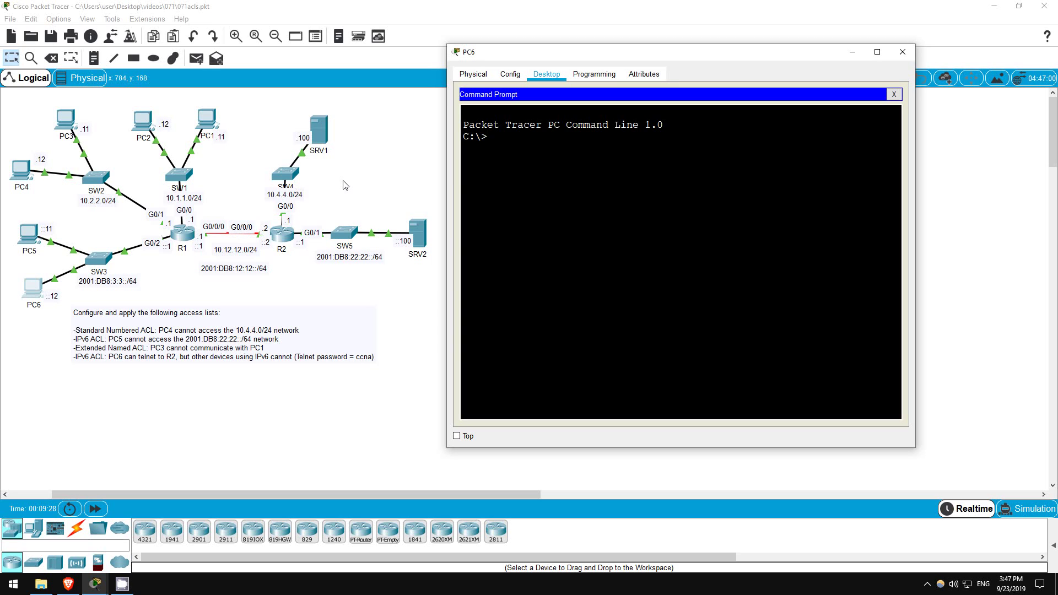
Ping 2001:db8:22:22::100 from PC6, confirm 0% loss, and close PC6's window.
text(ping 2001:db8:22:22::100)
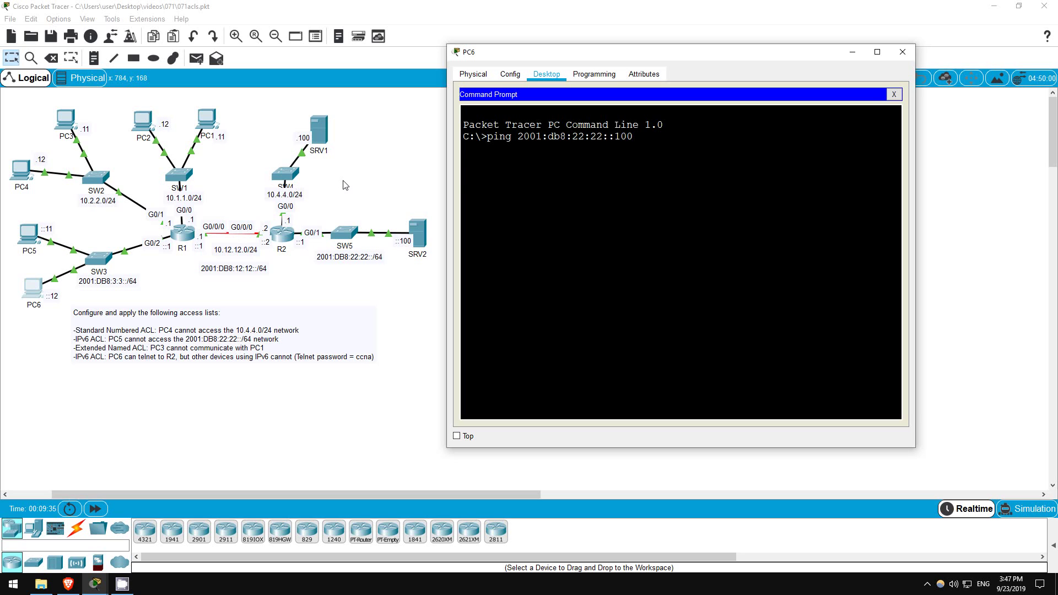
key(Return)
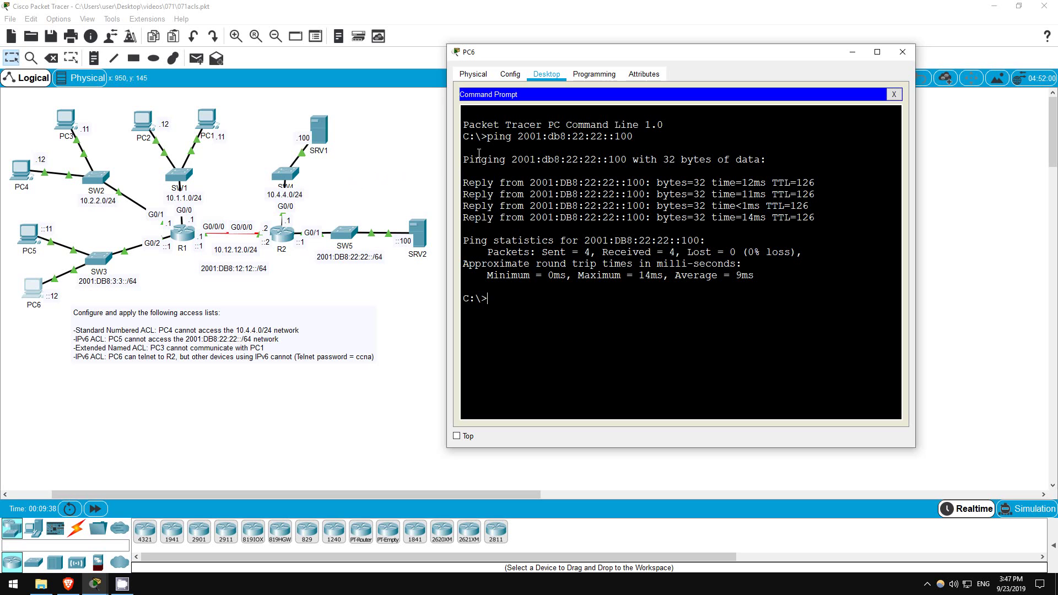
drag(465, 157, 815, 281)
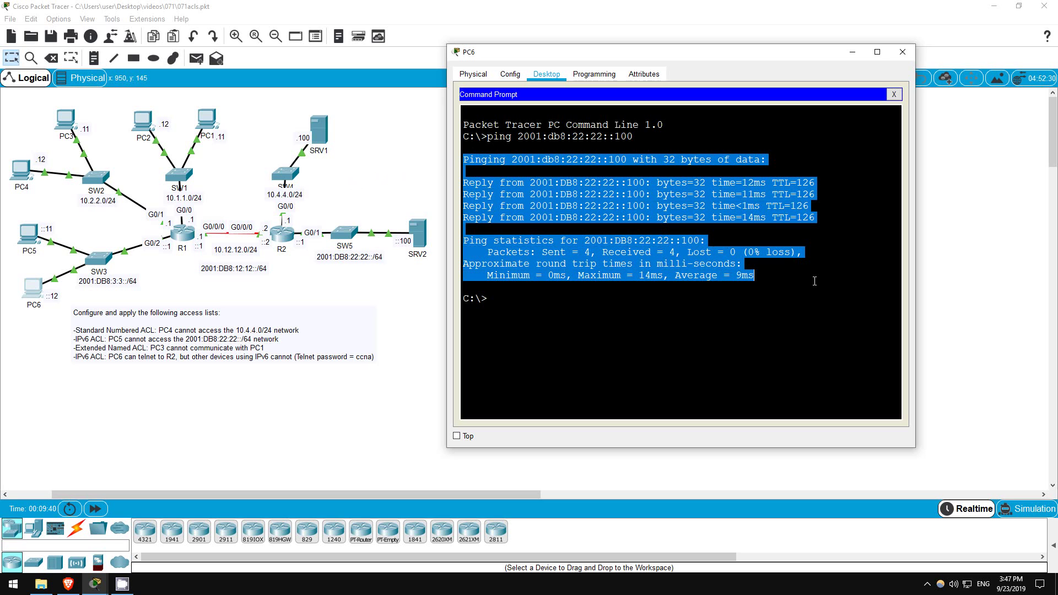
click(587, 307)
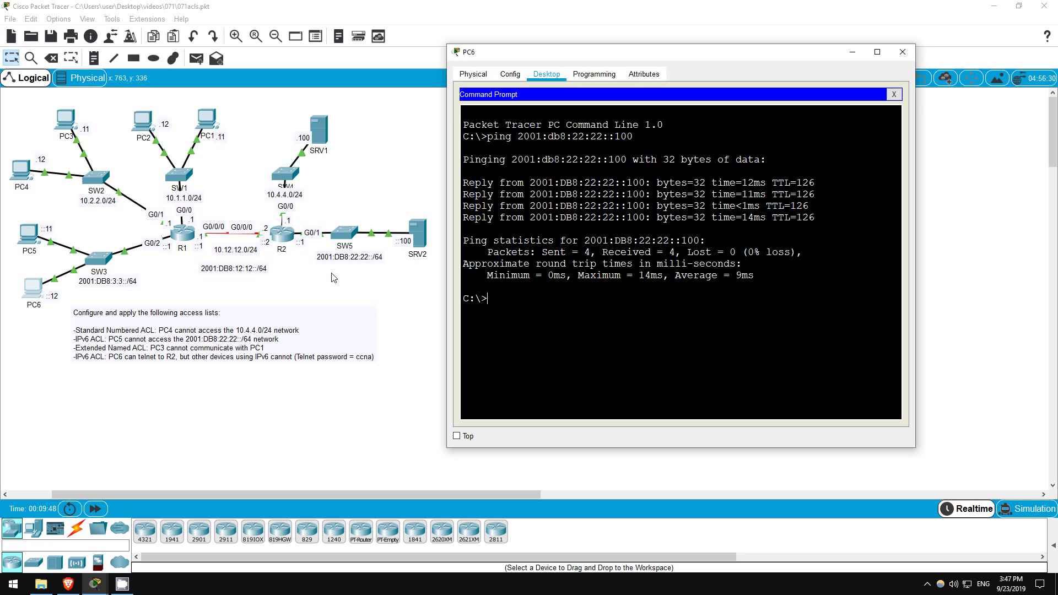
click(334, 278)
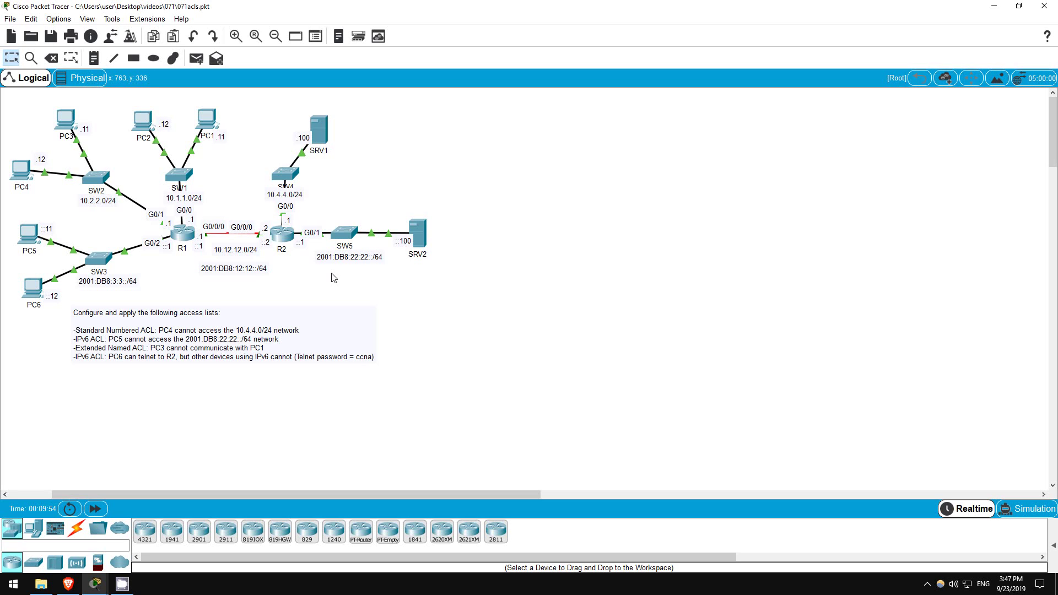
Return R1 to global configuration and create extended named ACL G0/1_IN.
click(190, 233)
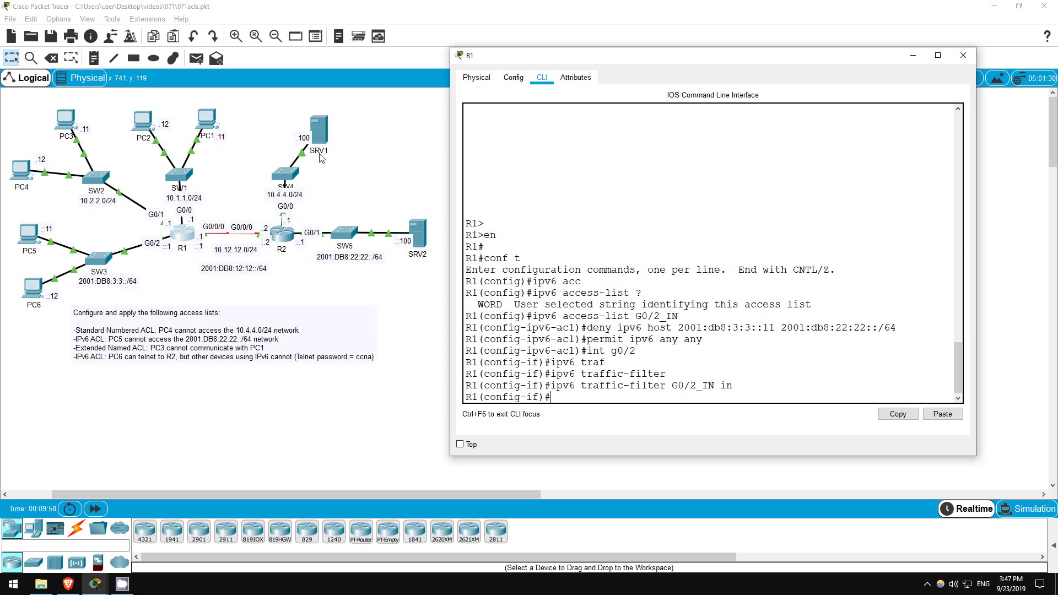
key(Return)
text(exit)
key(Return)
key(Return)
key(Return)
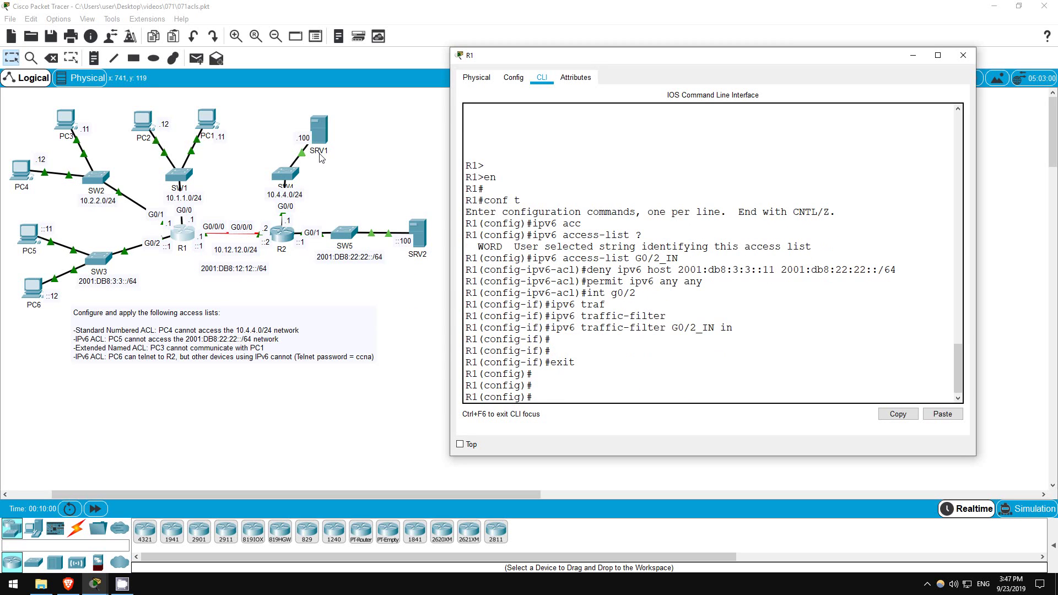
text(ip acc)
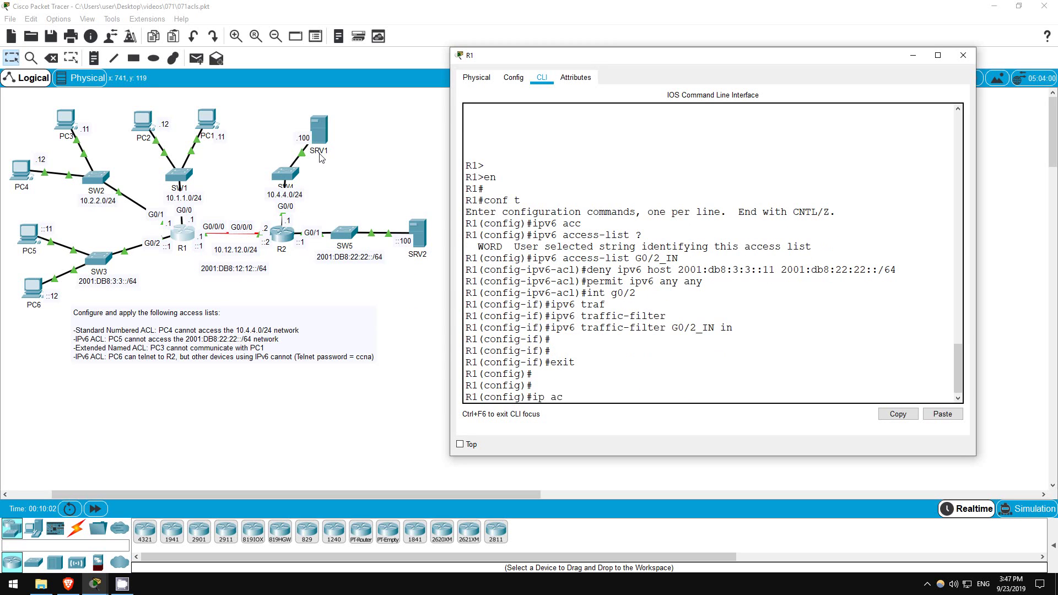
key(Tab)
text(ext)
key(Tab)
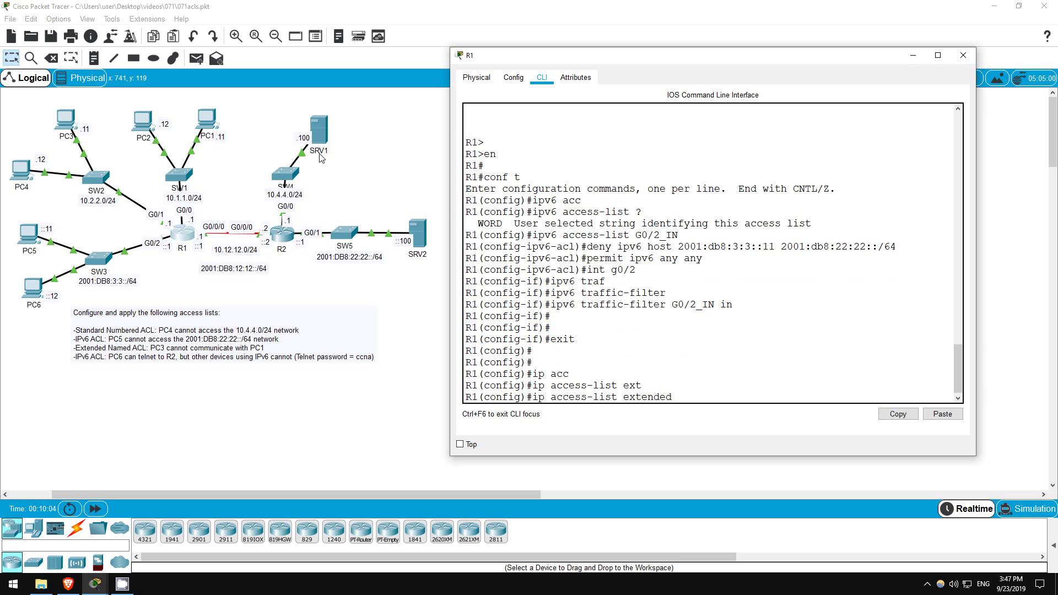
text(G0/1_IN)
key(Return)
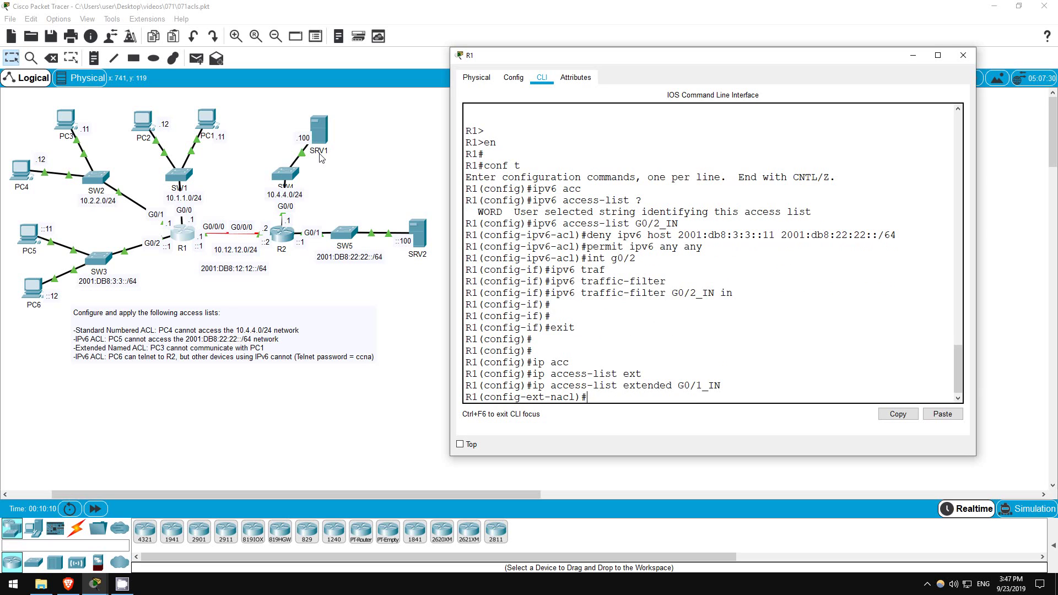
key(Return)
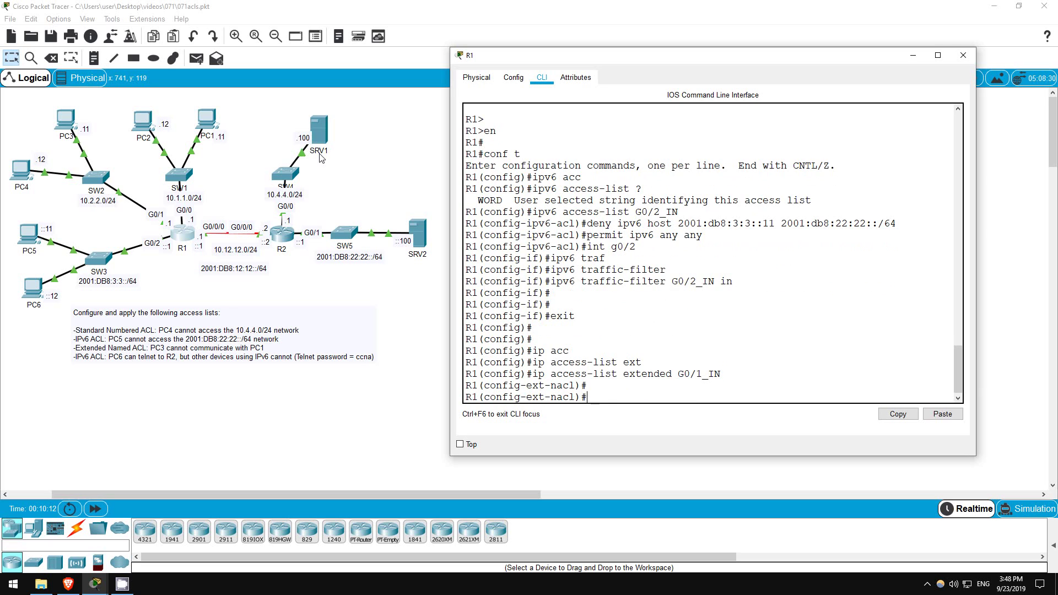
Add rules denying ip host 10.2.2.11 to host 10.1.1.11 and permitting ip any any.
text(deny ip host 10.2.2.11 host 10.1.1.11)
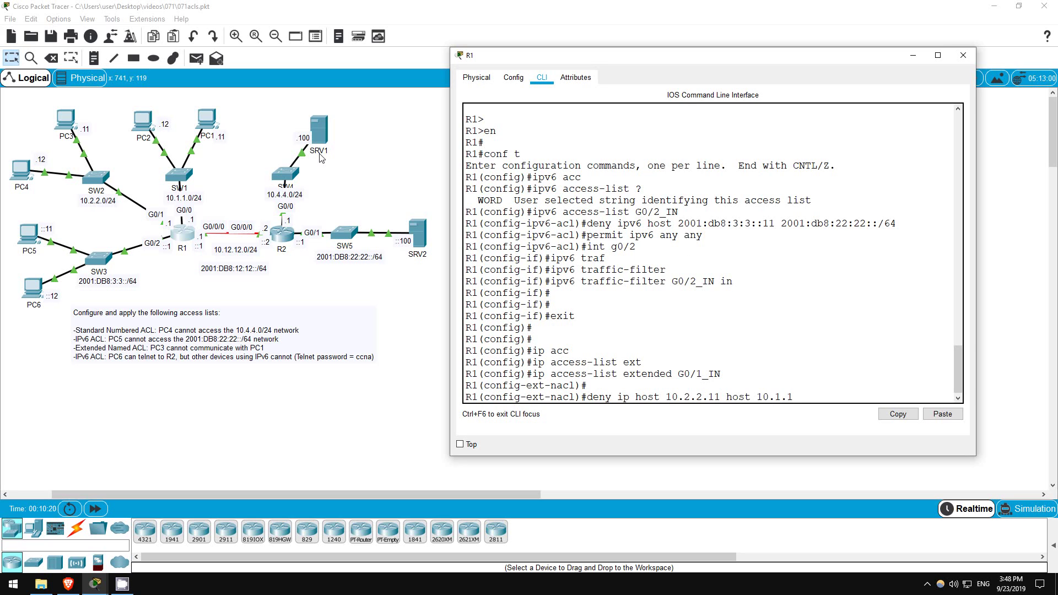
key(Return)
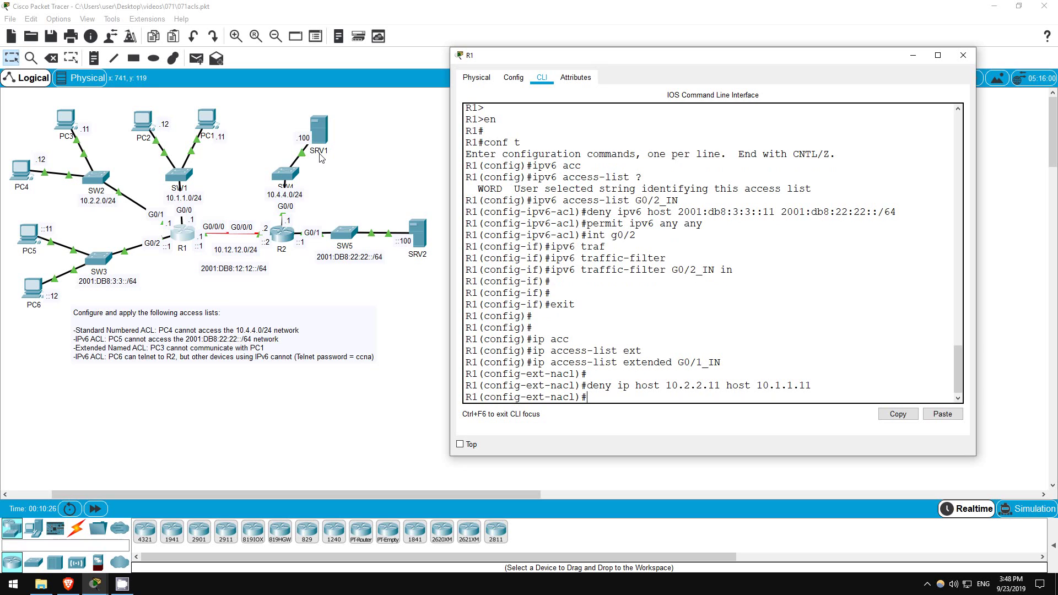
text(permit ip any any)
key(Return)
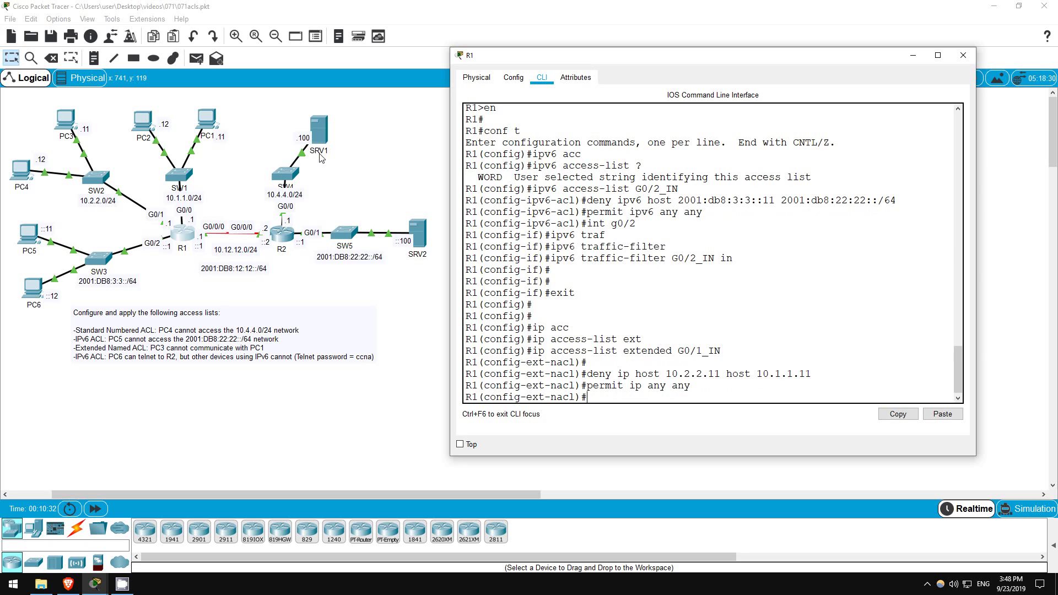
Apply G0/1_IN inbound on interface g0/1.
text(int g0/1)
key(Return)
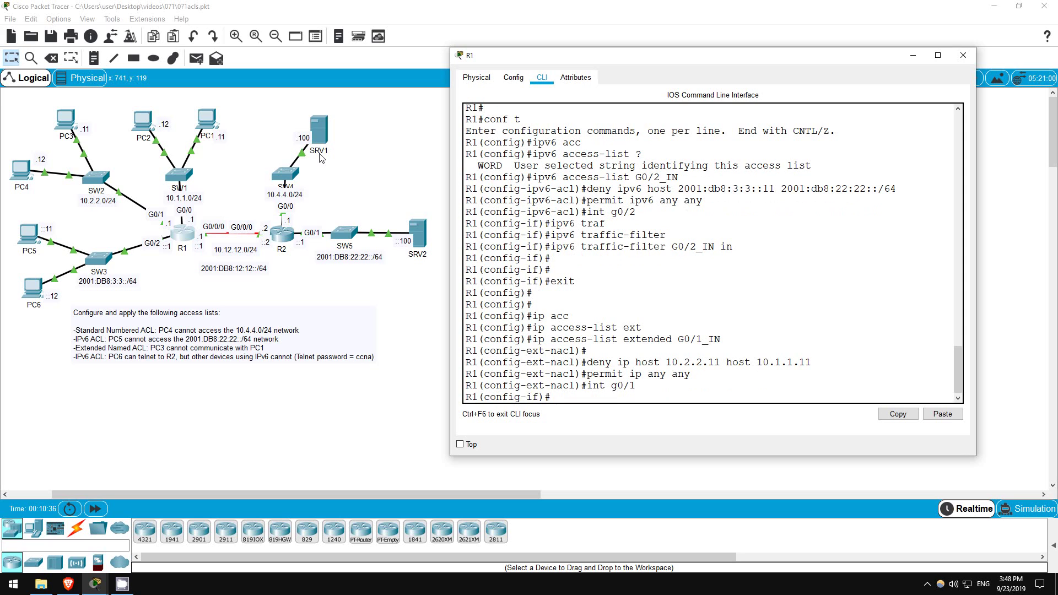
text(ip acc)
key(Tab)
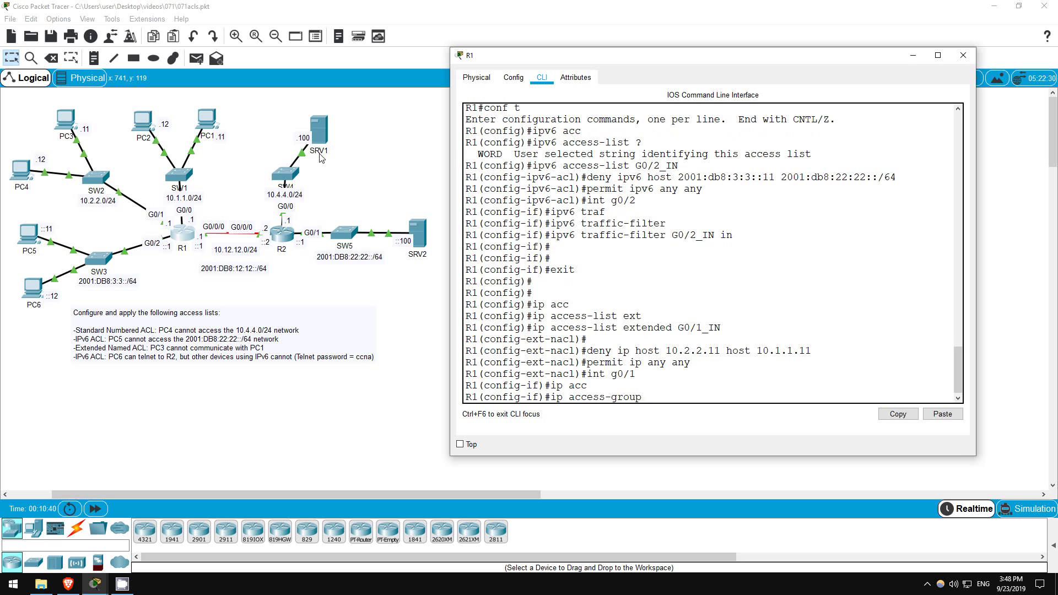
text(G0/1_IN in)
key(Return)
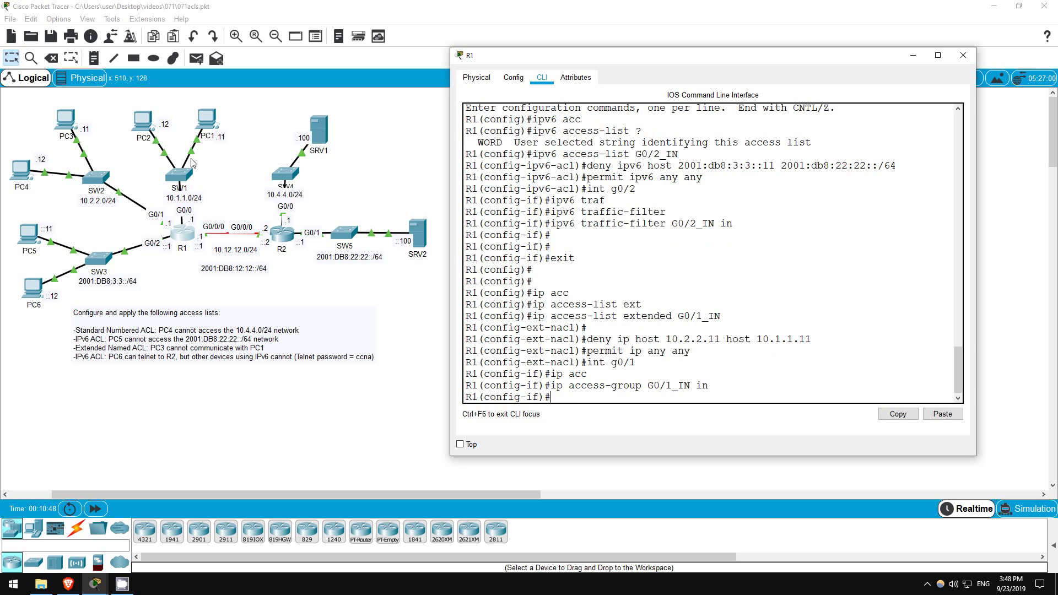
Ping 10.1.1.11 from PC3 and see it blocked.
click(66, 121)
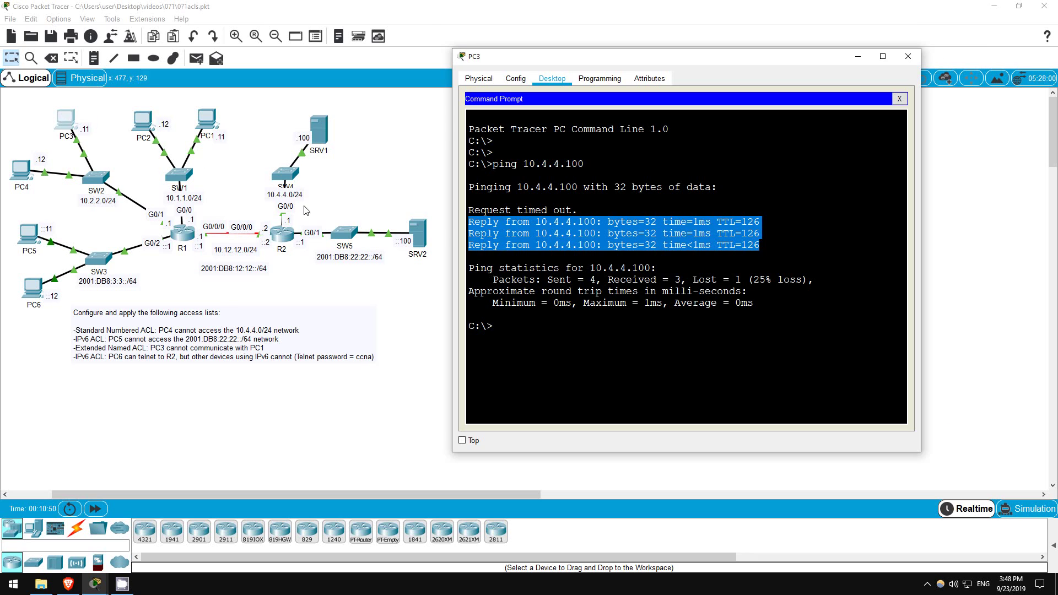
click(537, 331)
text(ping 10.1.1.11)
key(Return)
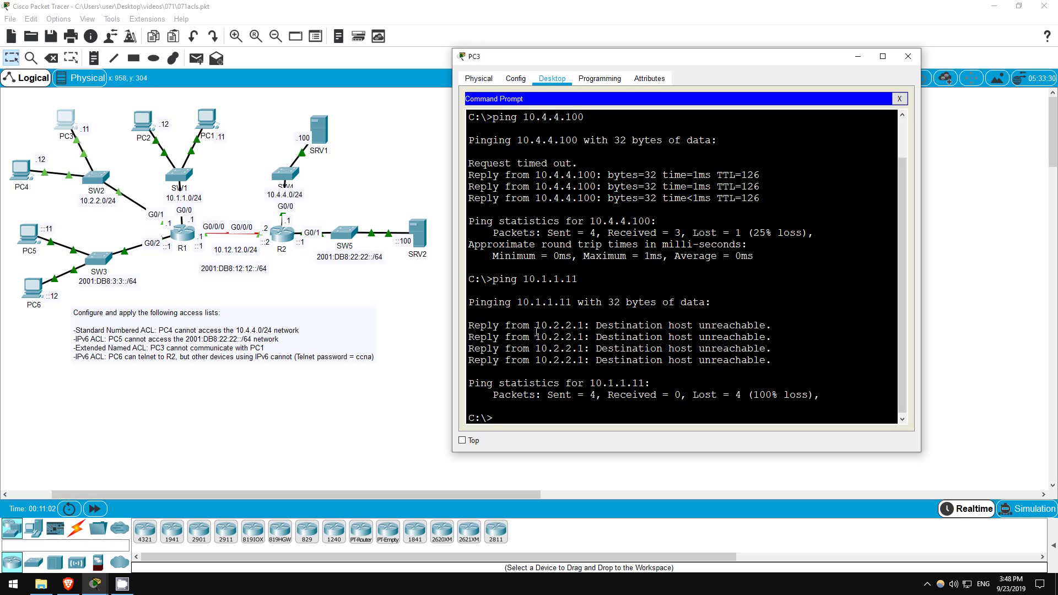
Ping 10.1.1.11 from PC4, confirm the replies, and close PC4's window.
click(17, 168)
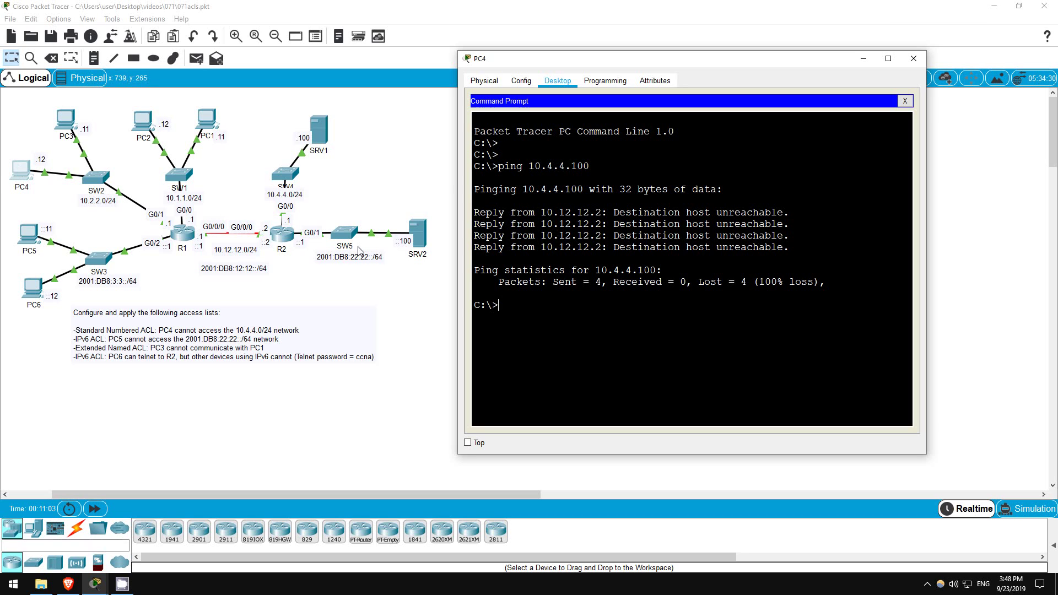
text(ping 10.1.1.11)
key(Return)
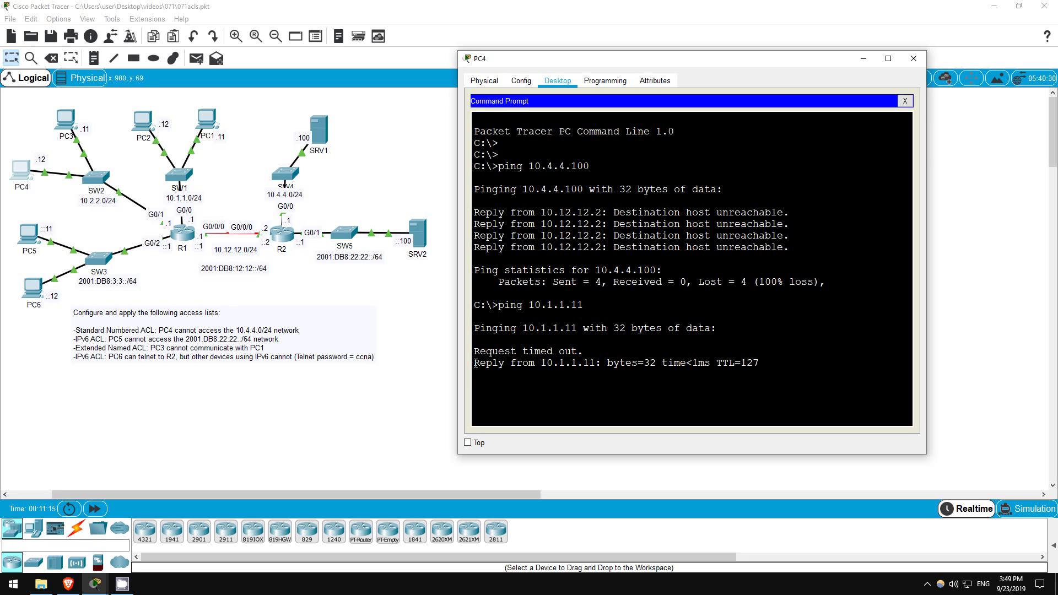
drag(476, 364, 777, 364)
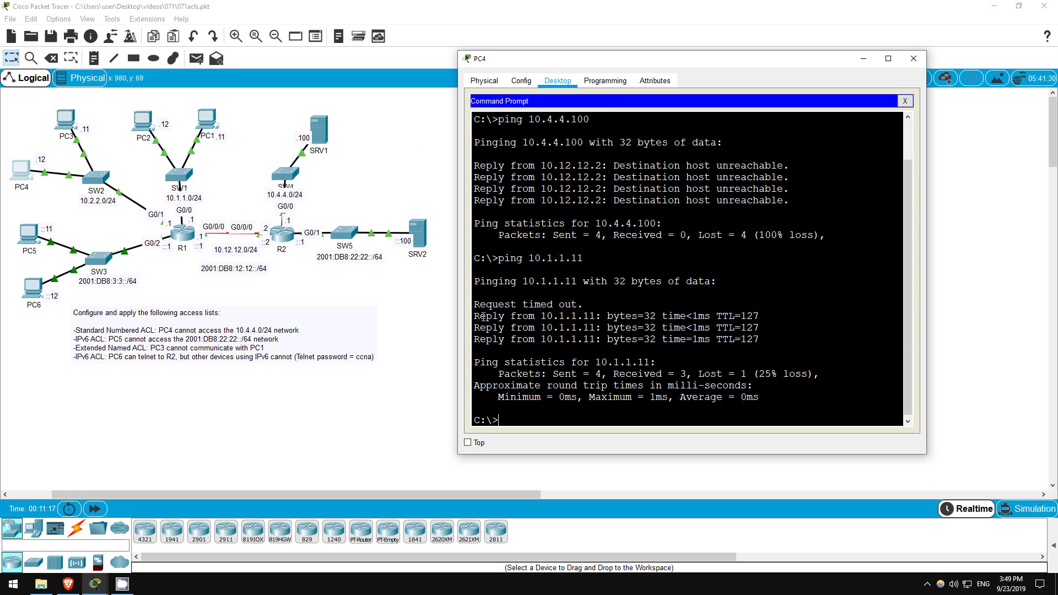
drag(475, 312, 476, 350)
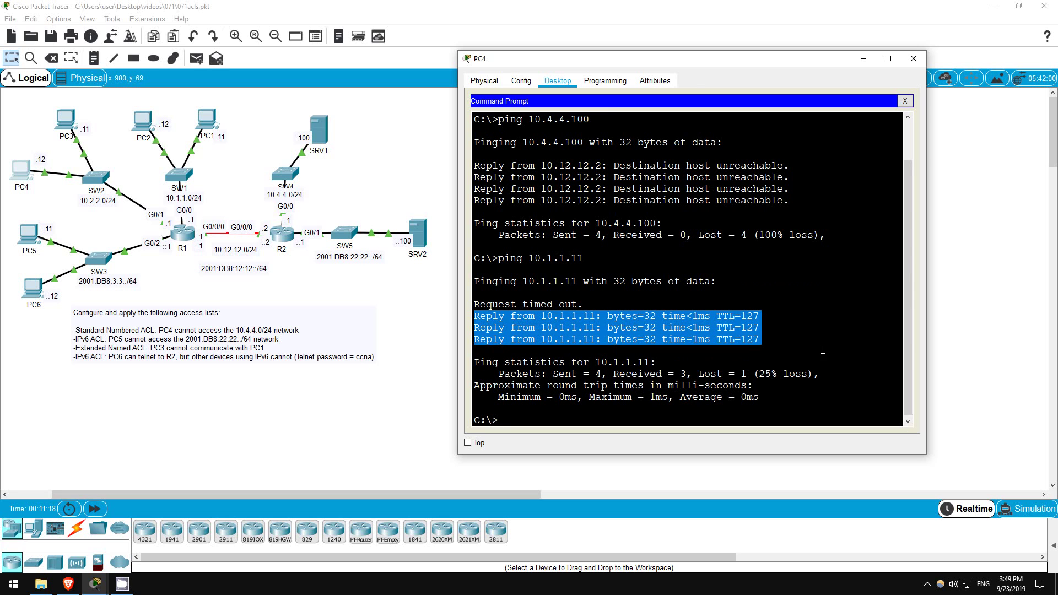
click(418, 320)
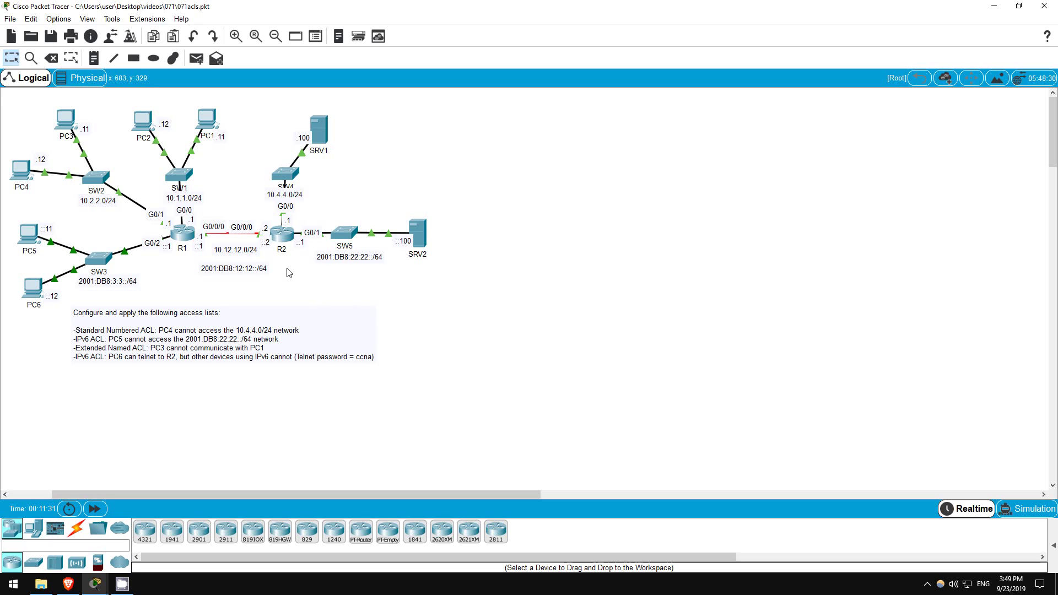
On R2, leave interface mode and create IPv6 access list TELNET.
click(281, 237)
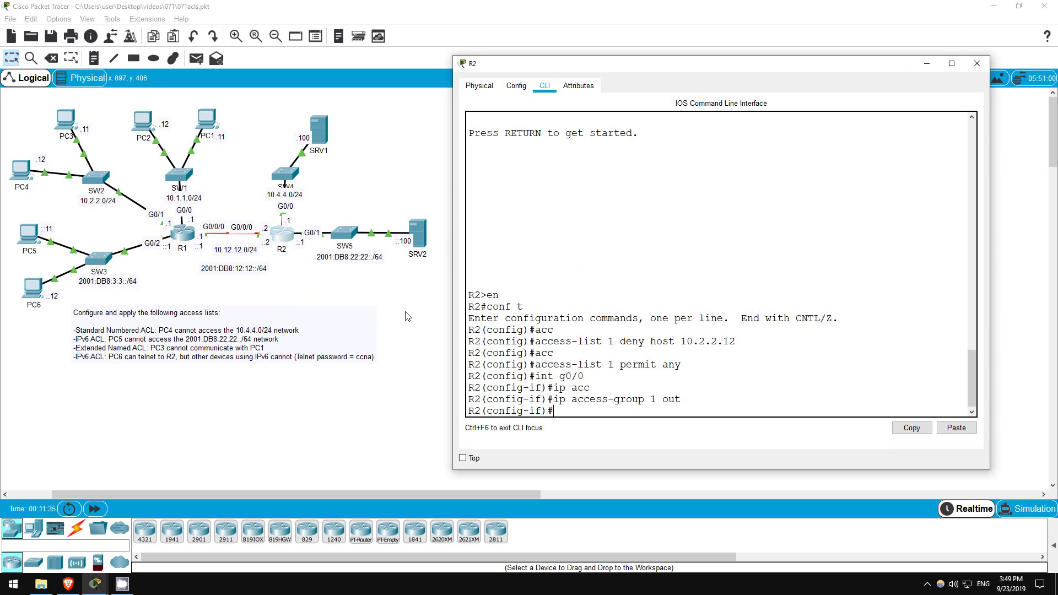
key(Return)
key(Return)
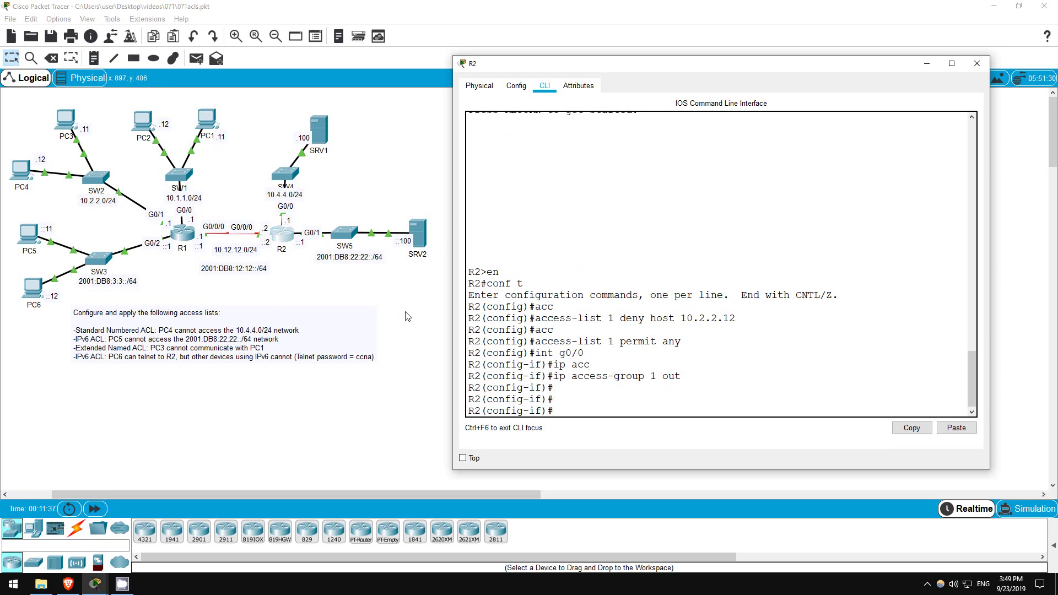
text(exit)
key(Return)
key(Return)
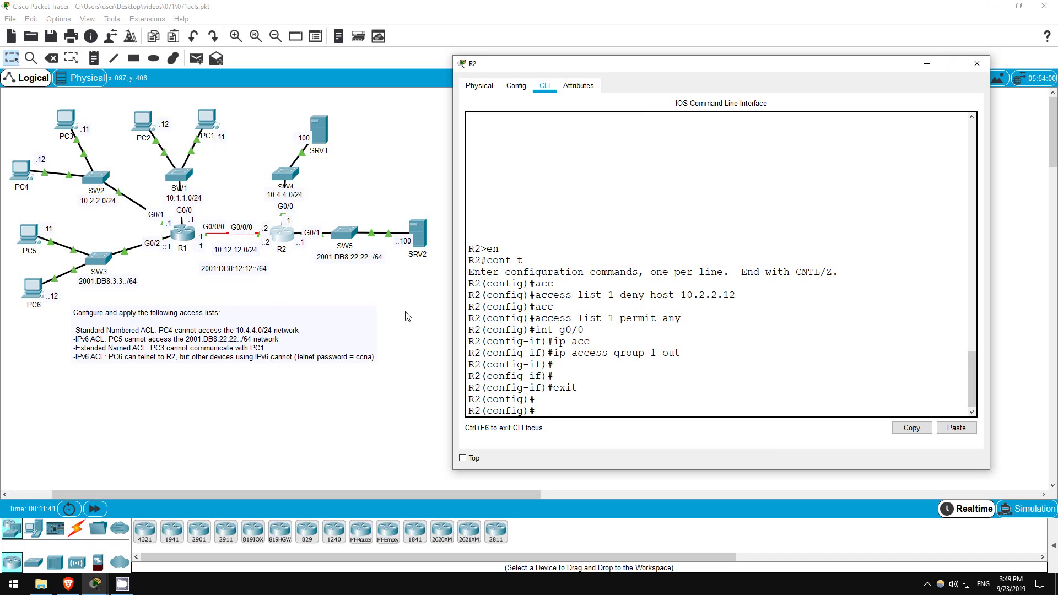
text(ipv6 a)
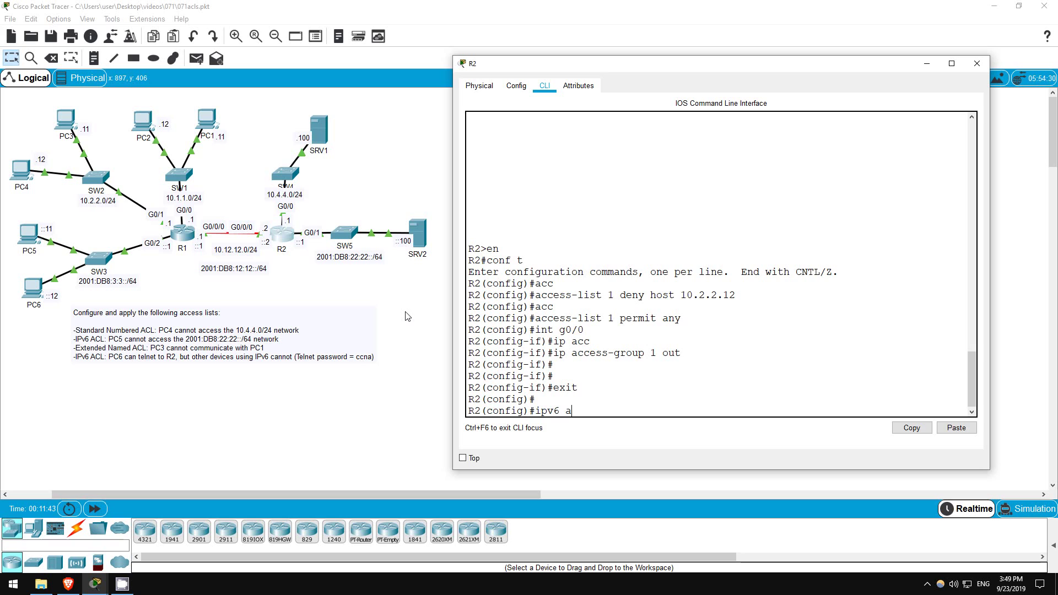
text(cc)
key(Tab)
text(TELNET)
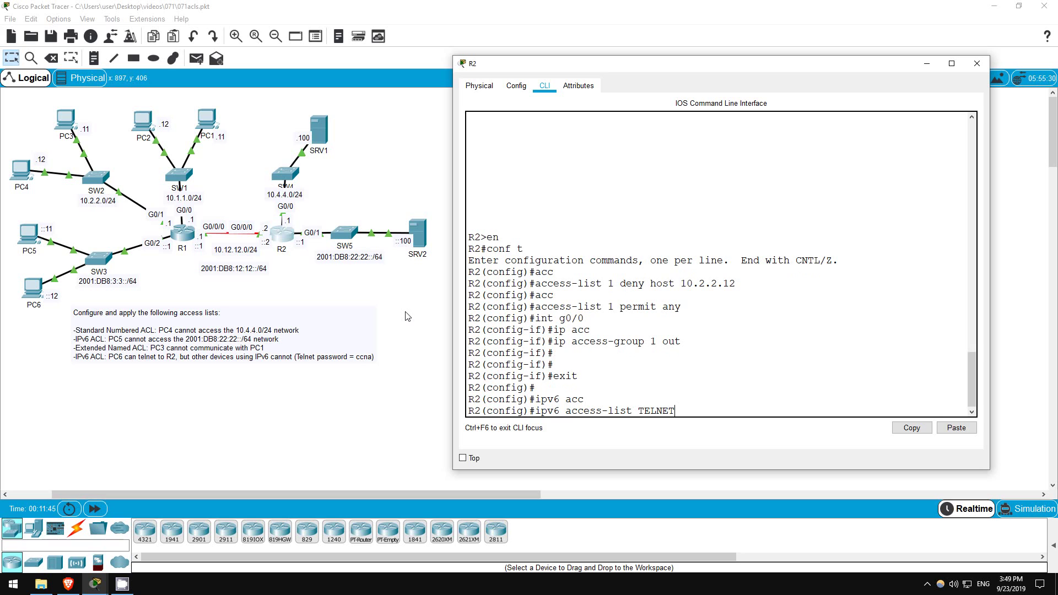
key(Return)
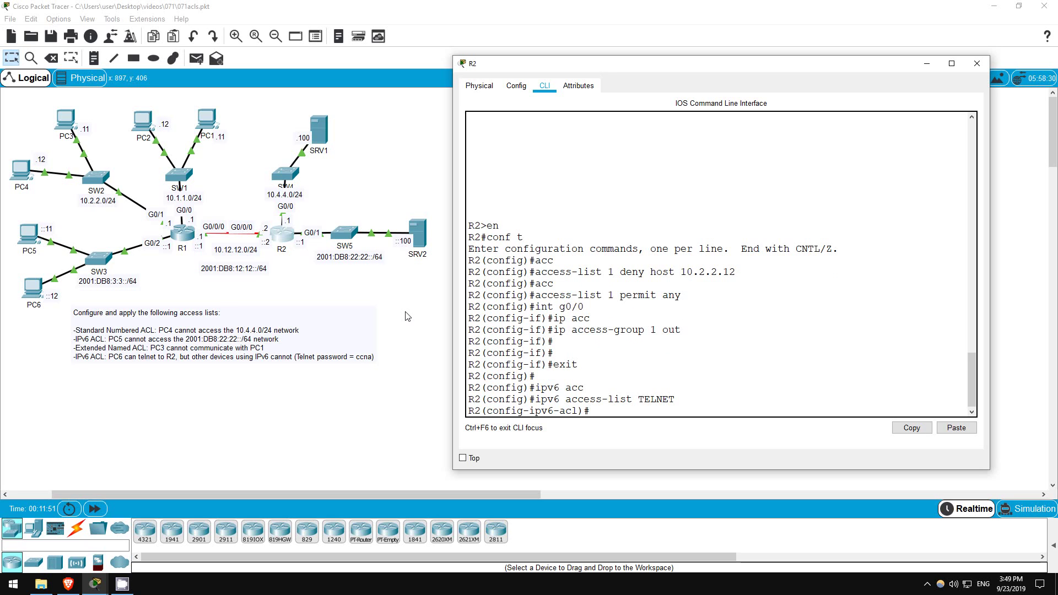
Add 'permit tcp host 2001:db8:3:3::12 any eq telnet' (port 23) to TELNET.
text(permit tcp host 200)
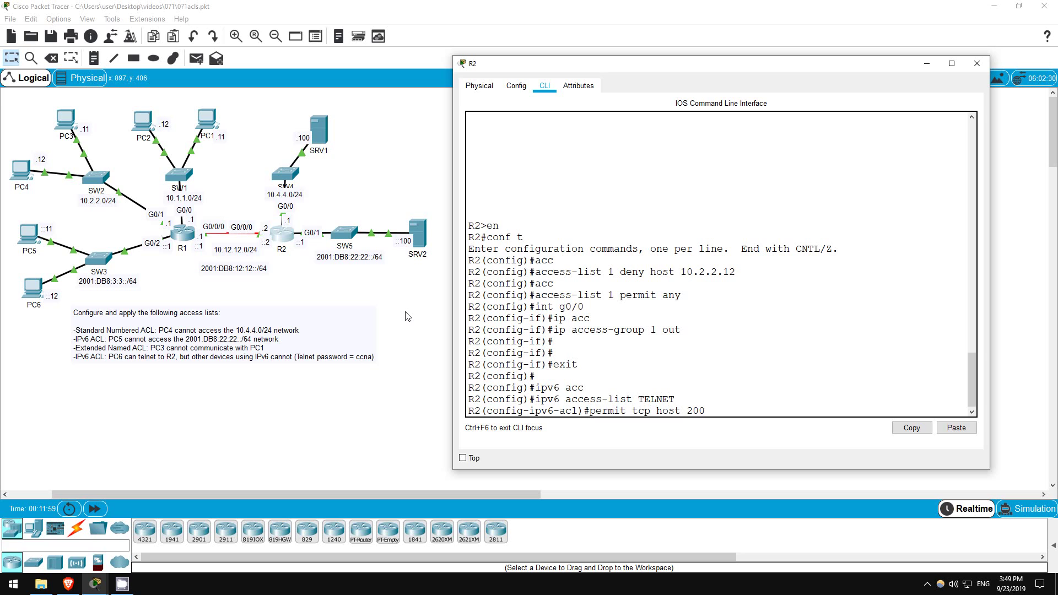
text(1:db8:3:3::12 any ?)
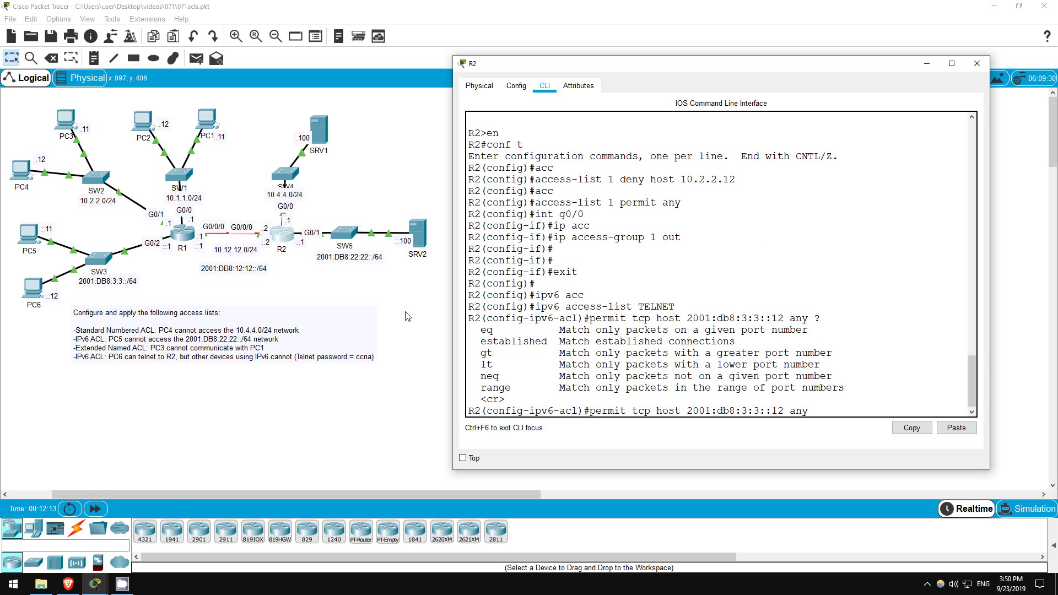
text(eq ?)
text(telnet)
key(Return)
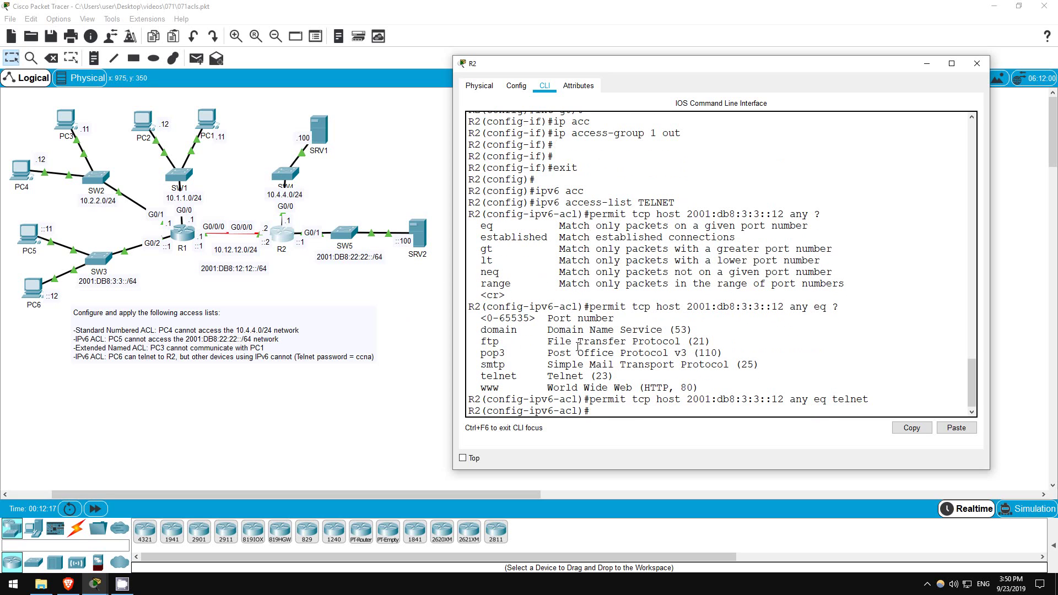
drag(591, 378, 614, 378)
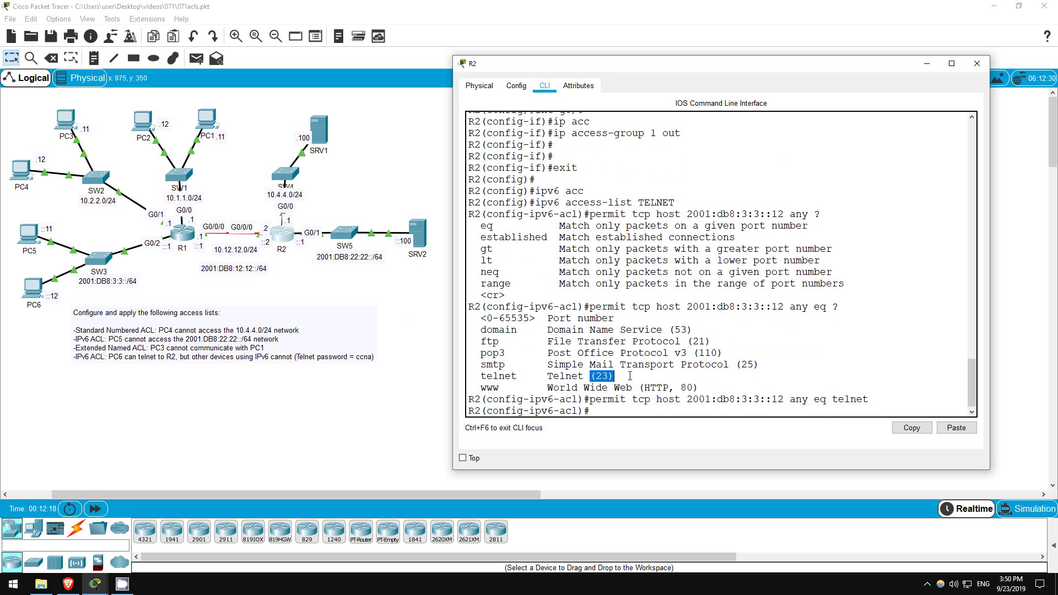
click(597, 412)
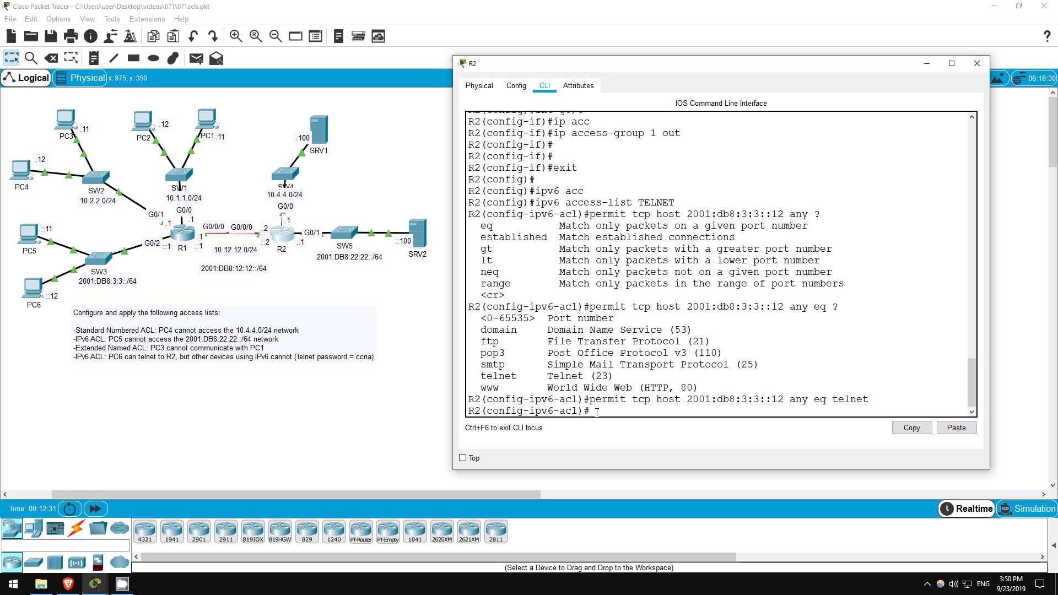
Enter R2's vty 0 15 line configuration and list its commands with '?' to find access-class.
text(line vty 0 15)
key(Return)
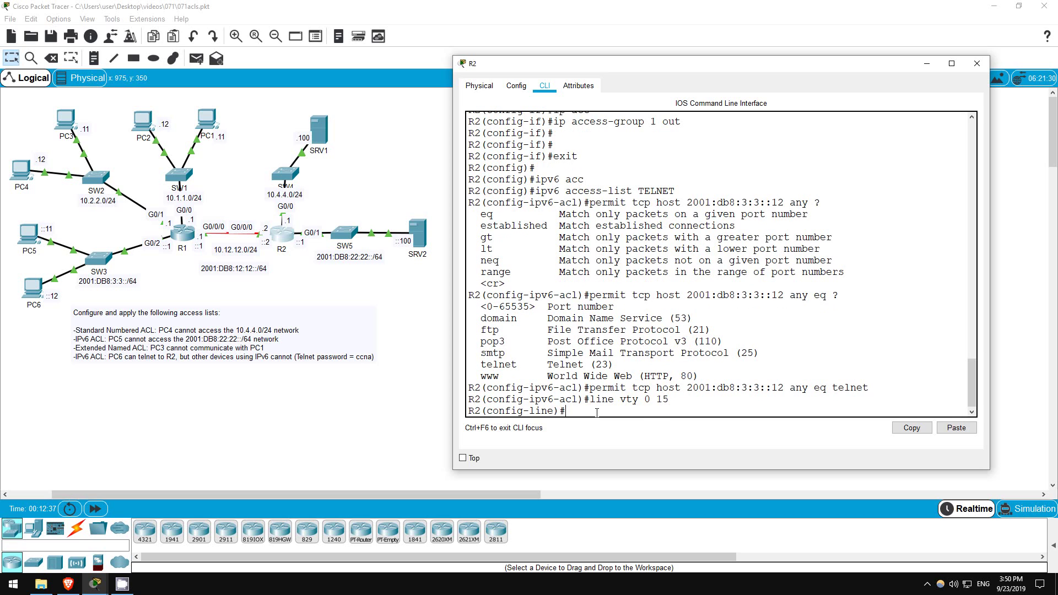
text(?)
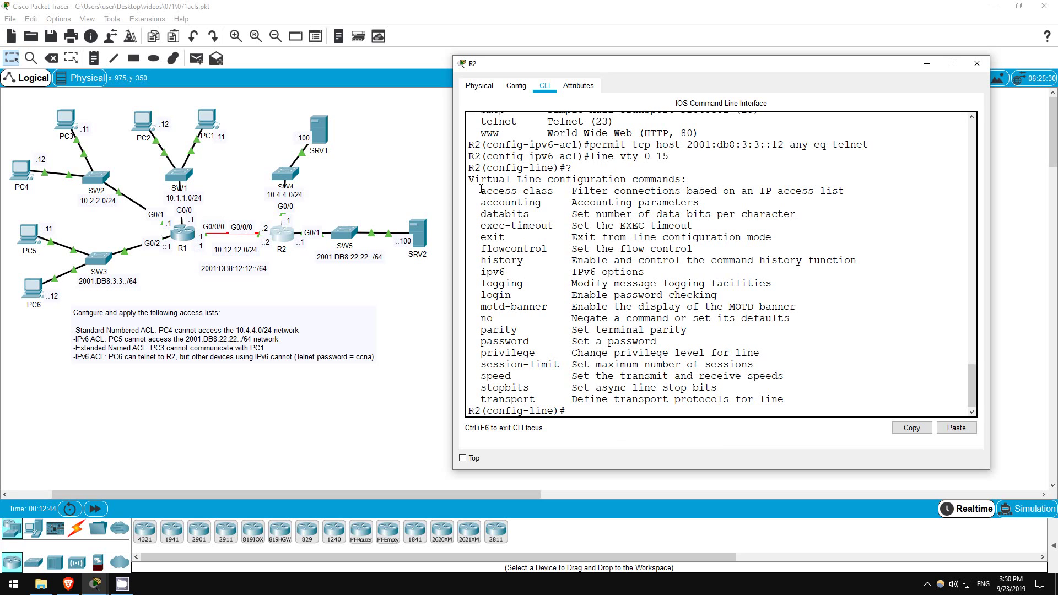
drag(477, 189, 847, 191)
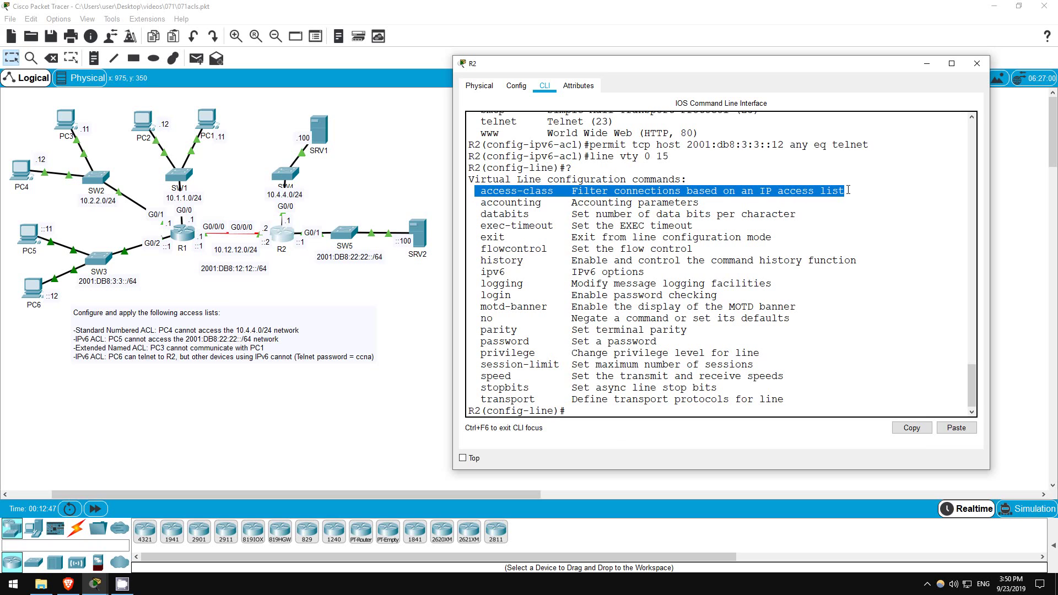
click(584, 413)
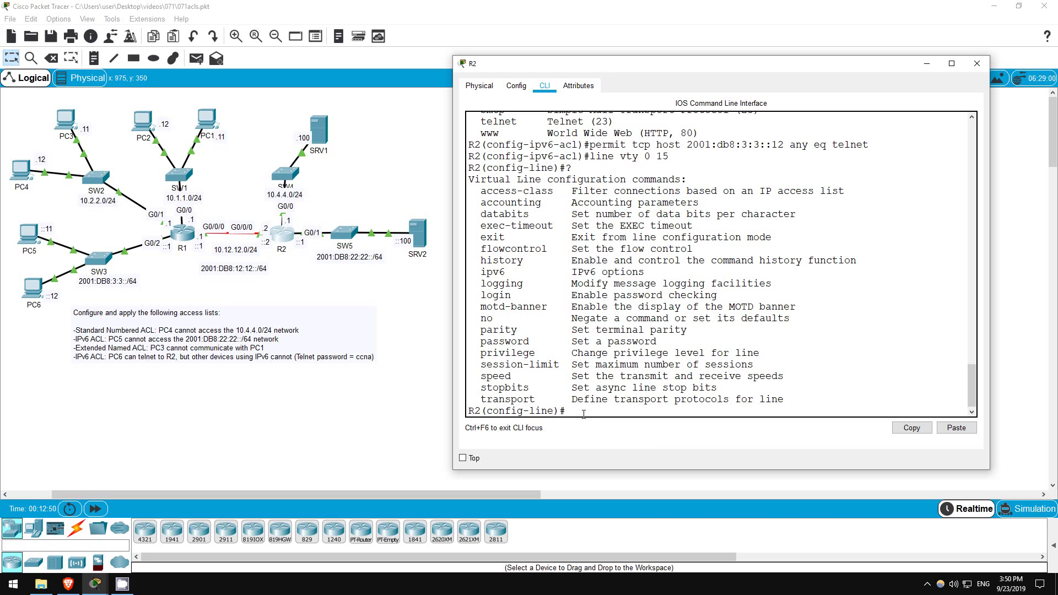
Apply 'ipv6 access-class TELNET in' on the vty lines and close R2's window.
text(ipv6 acc)
key(Tab)
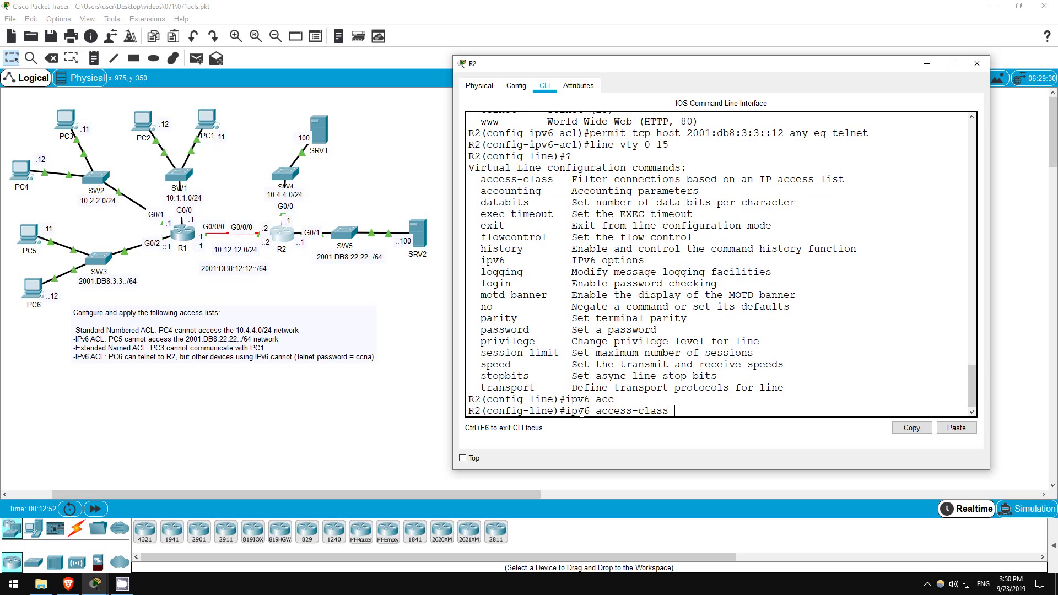
text(TELNET in)
key(Return)
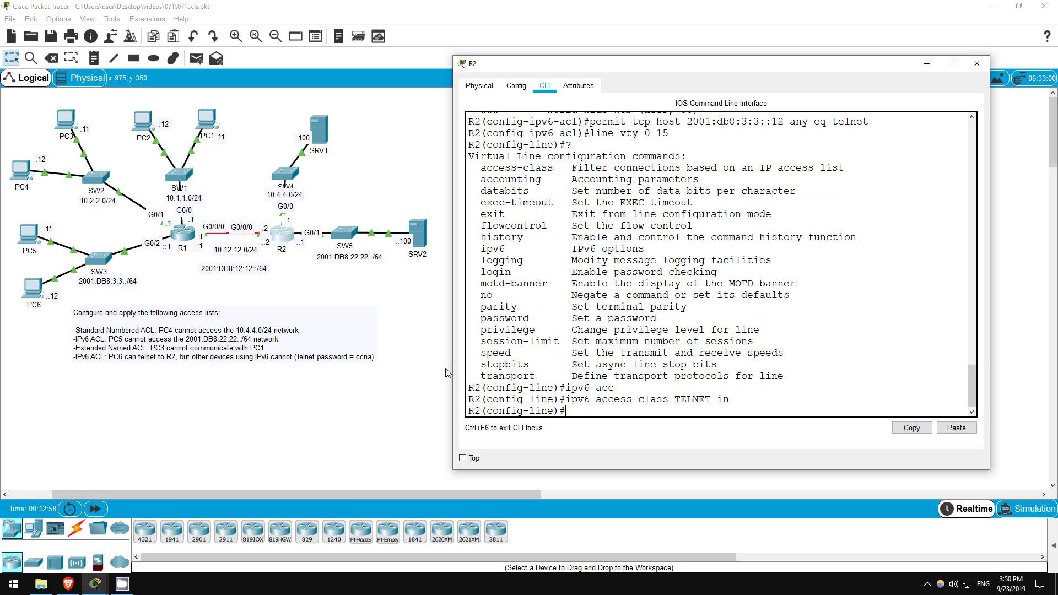
click(414, 348)
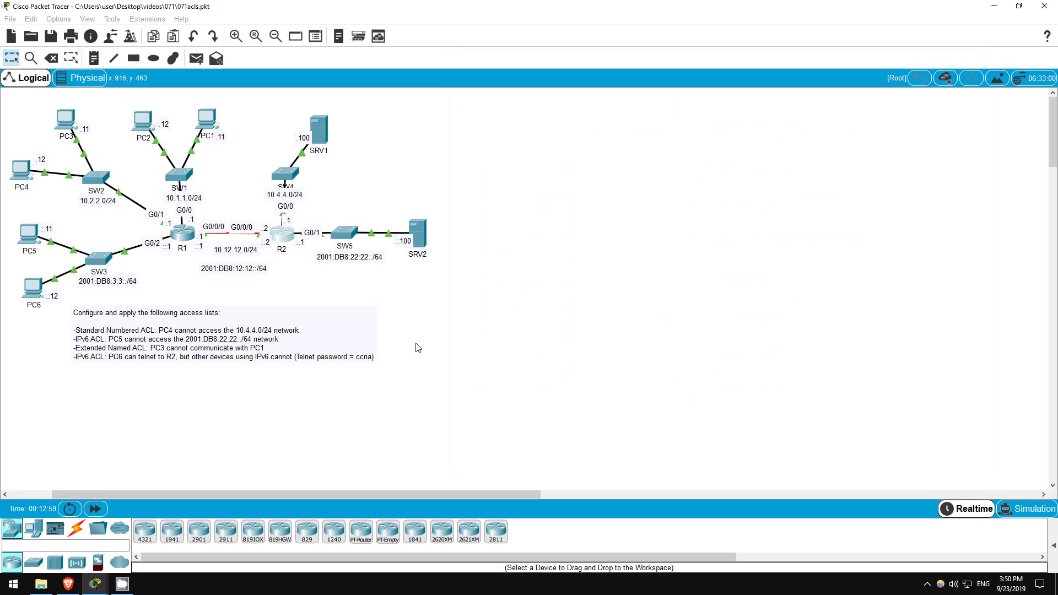
From PC6, telnet to R2 at 2001:db8:12:12::2, log in with the vty password, then exit.
click(29, 289)
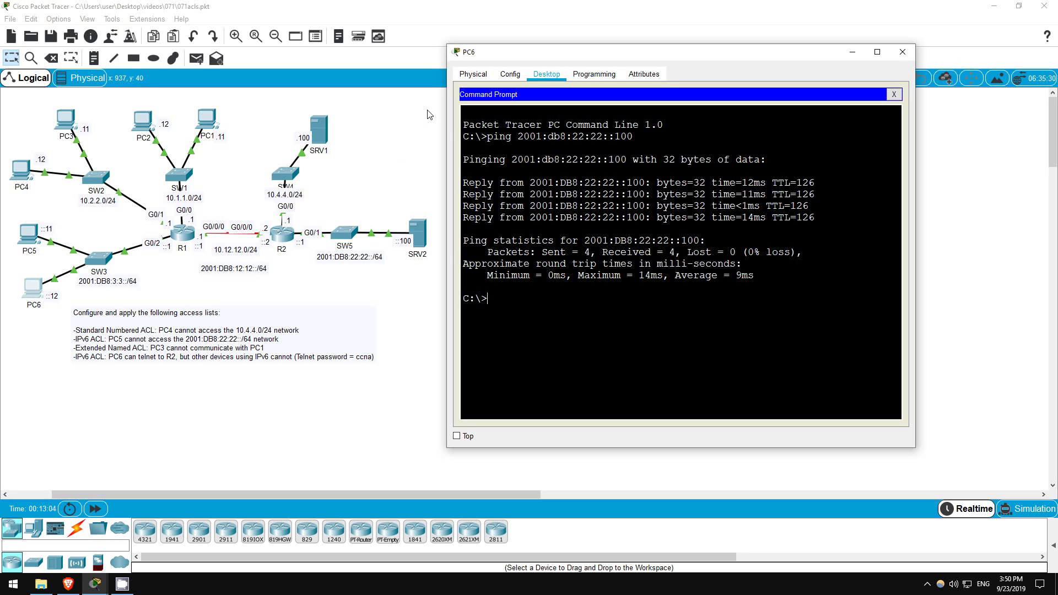
text(telnet 2001:db8:12:12::2)
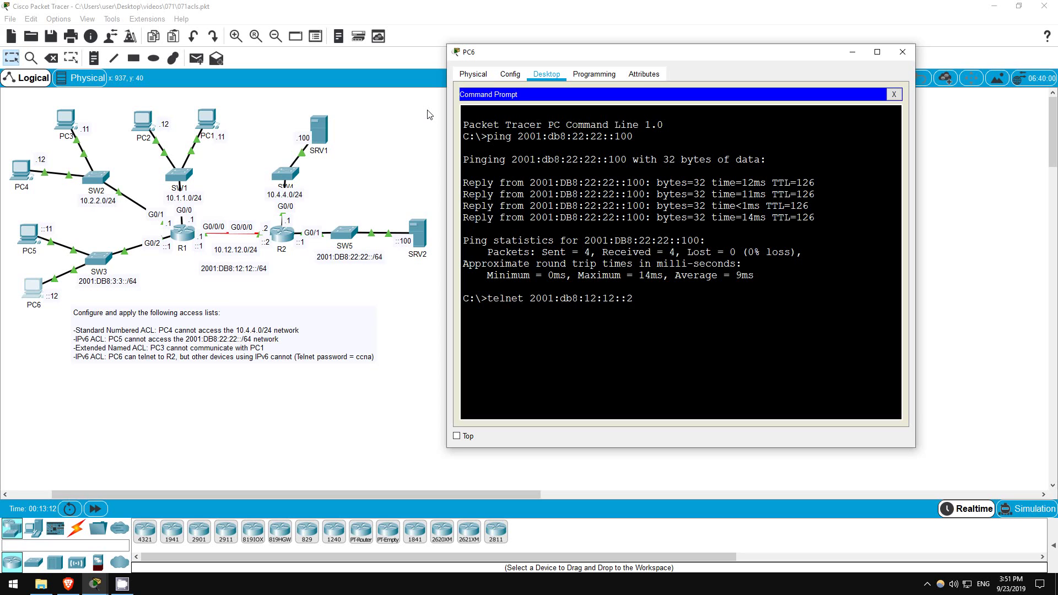
key(Return)
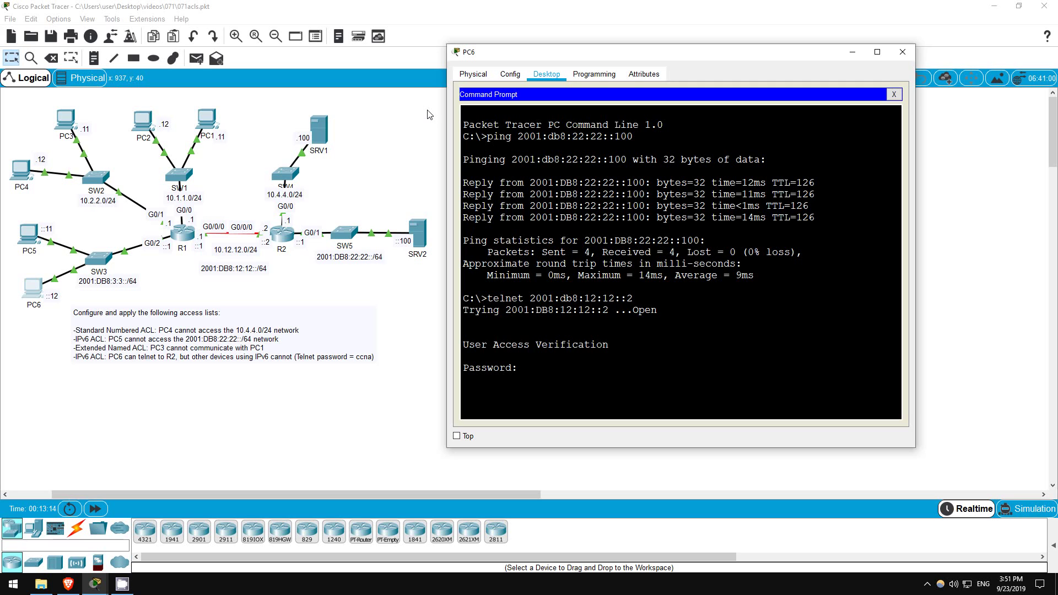
text(ccna)
key(Return)
key(Return)
key(Return)
text(exit)
key(Return)
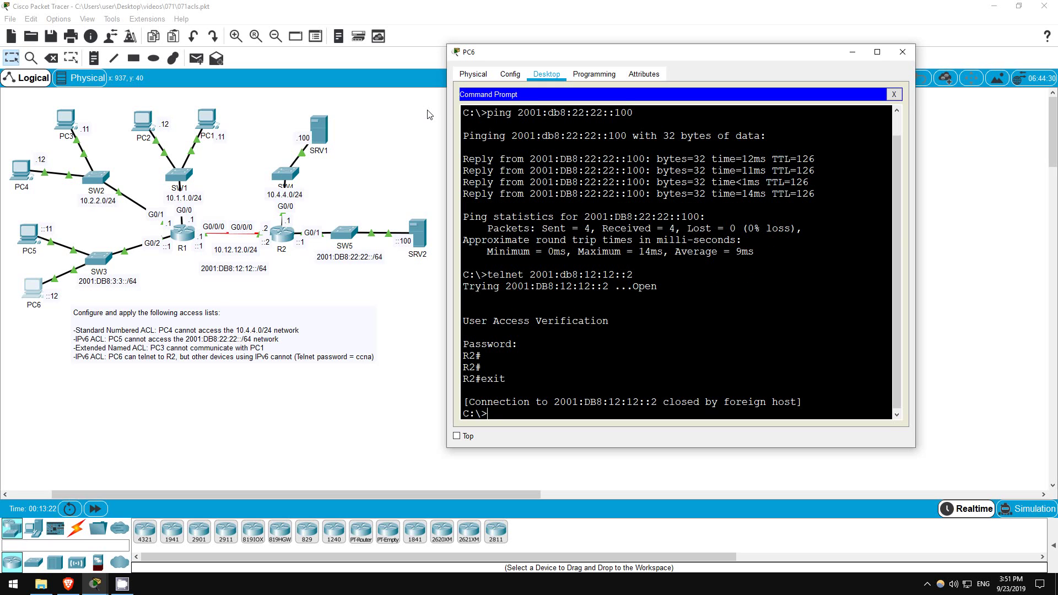
From PC5, telnet to 2001:db8:12:12::2 and confirm the 'Connection refused' response.
click(191, 281)
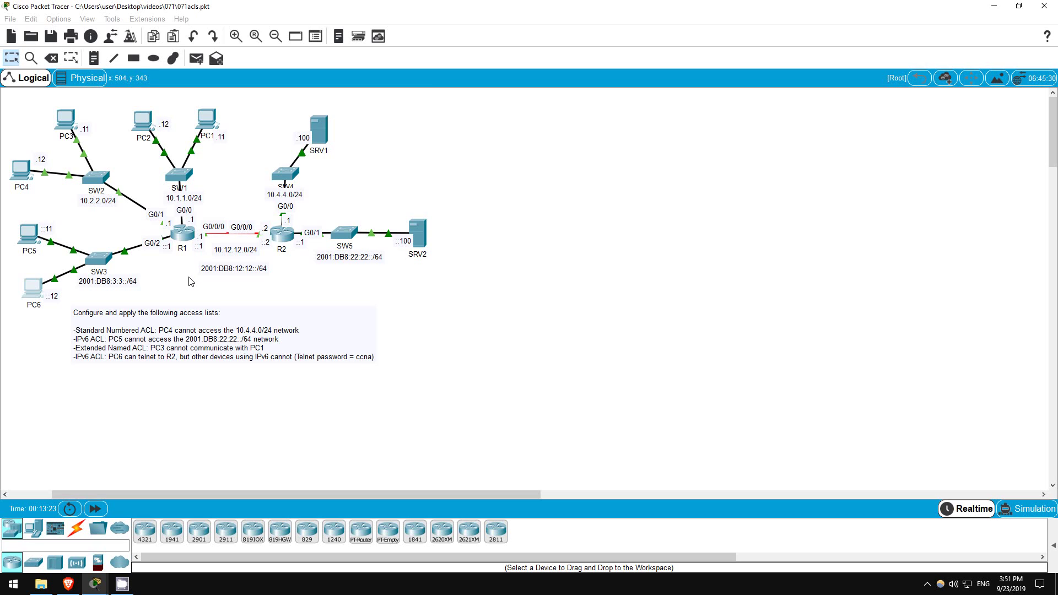
click(27, 236)
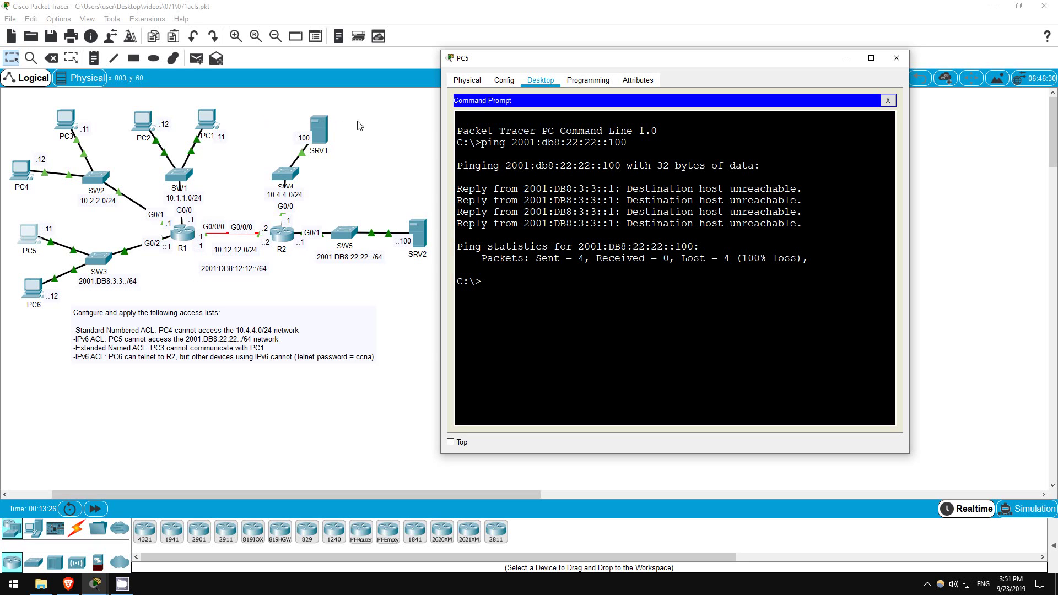
text(telnet 2001:db8:)
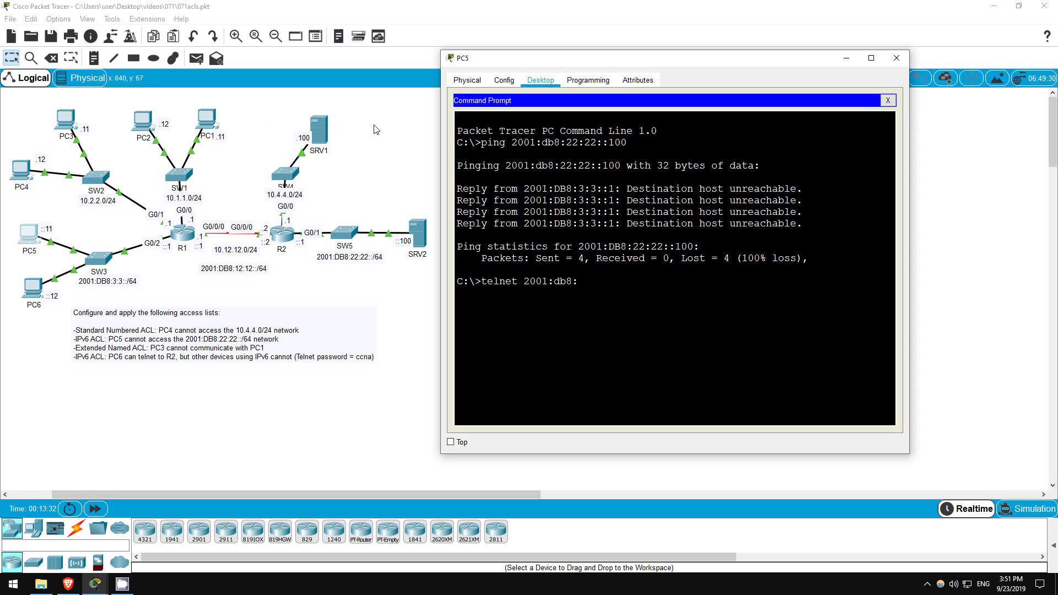
text(12:12::)
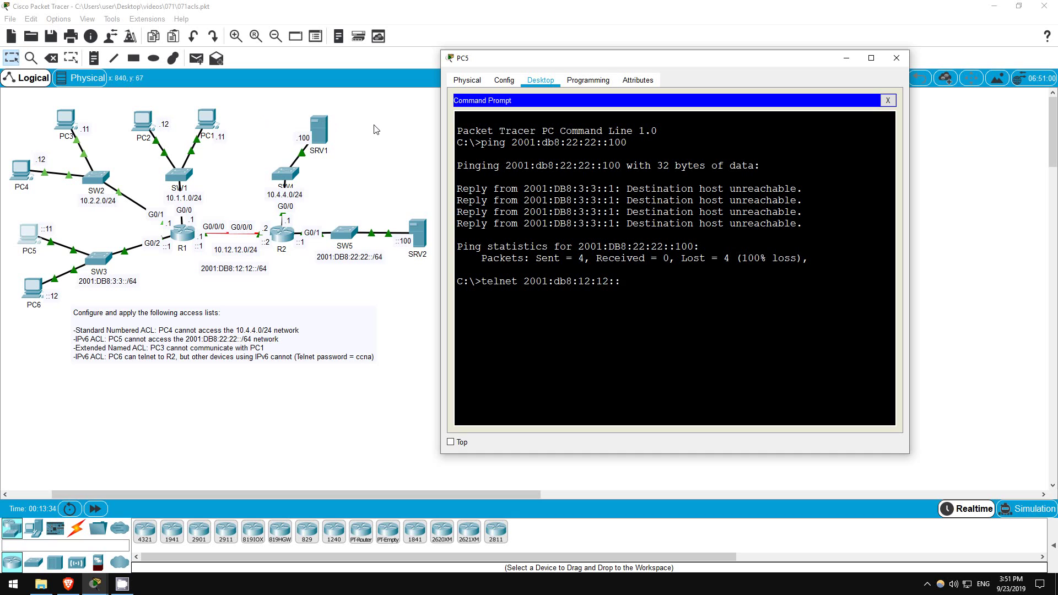
text(2)
key(Return)
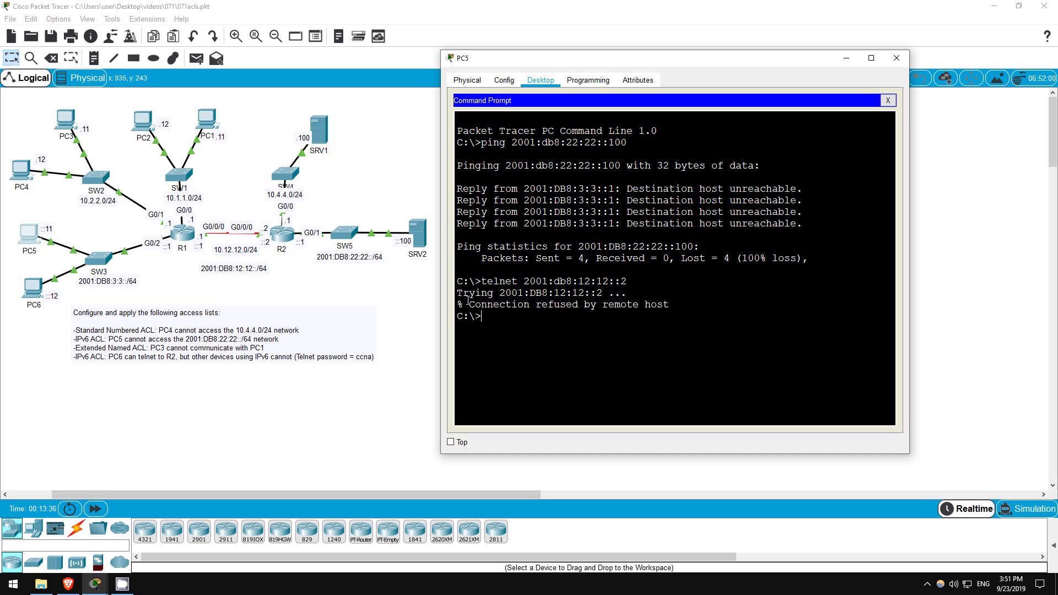
drag(466, 305, 671, 307)
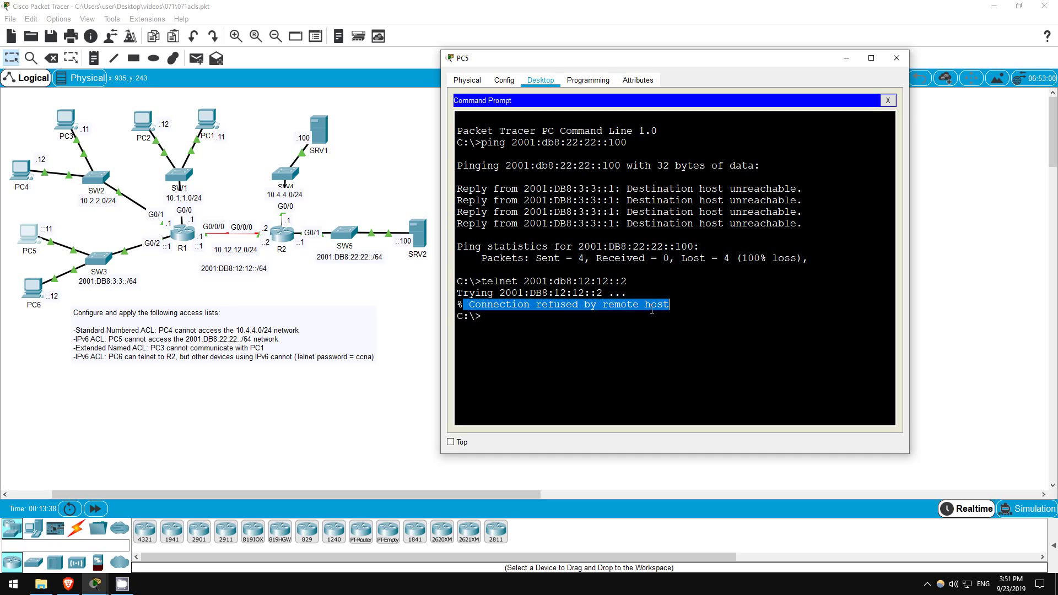
click(401, 289)
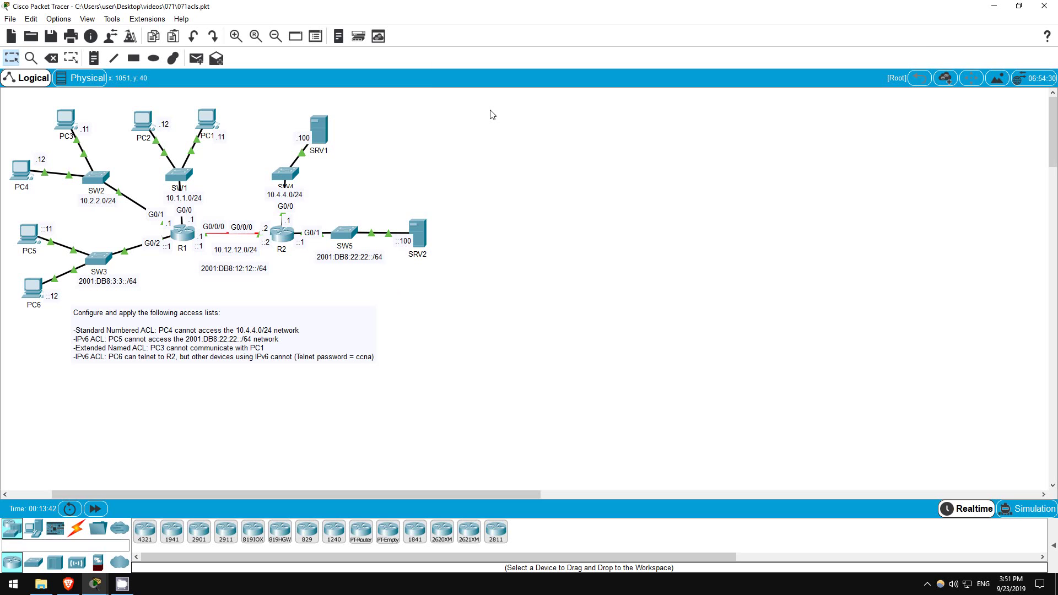